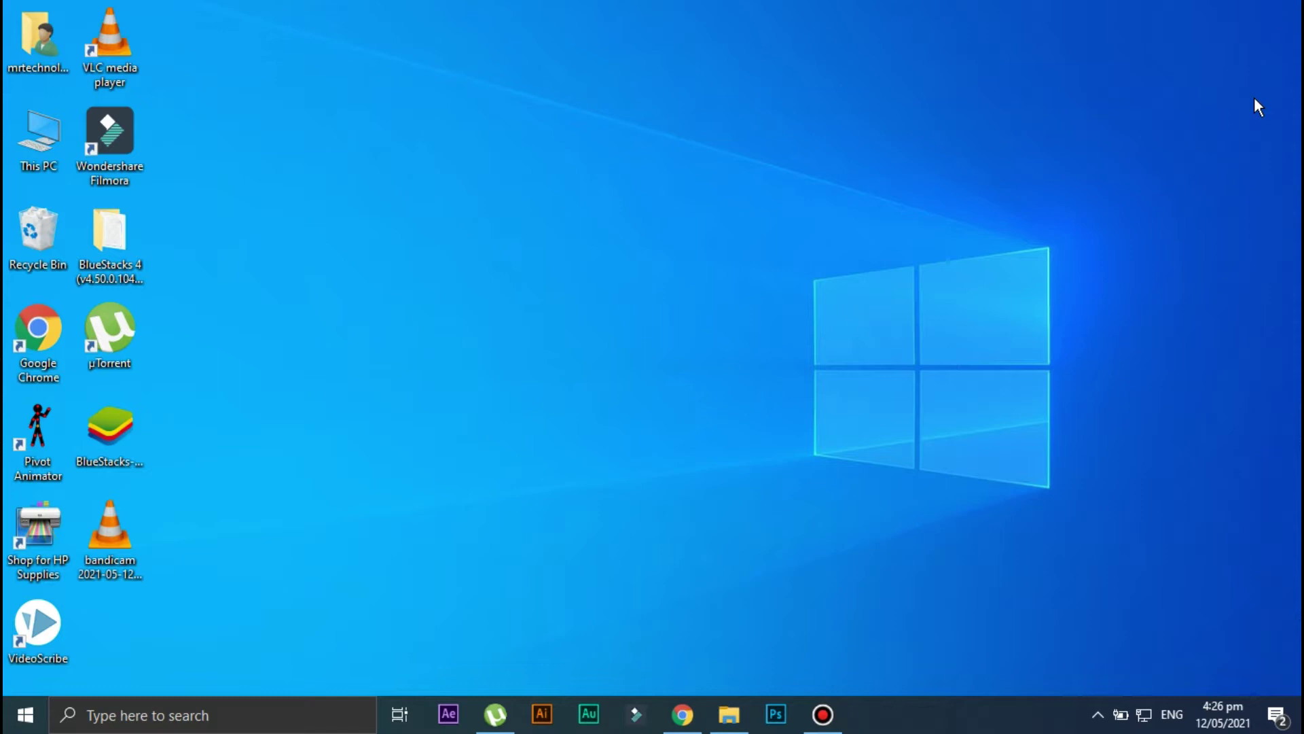
# Open Chrome and search Google for 'bluestacks'.
pyautogui.click(683, 714)
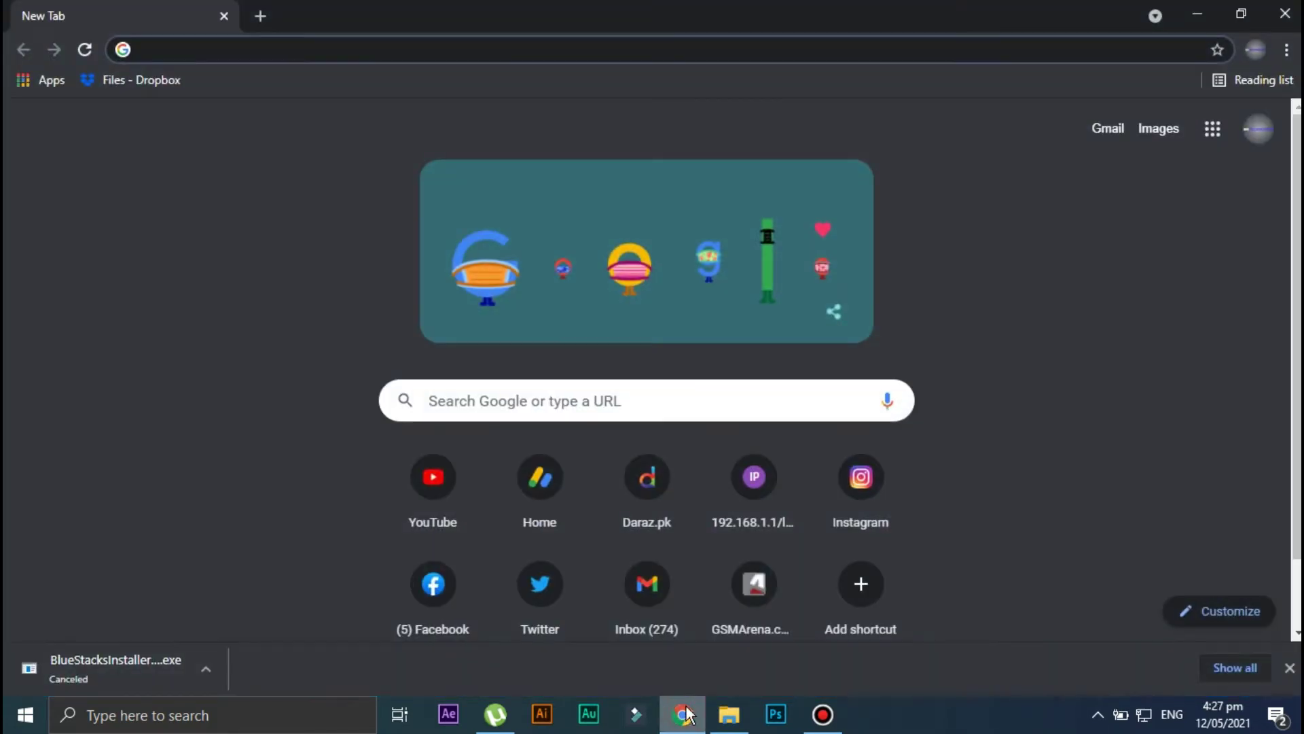
pyautogui.write('bluestacks')
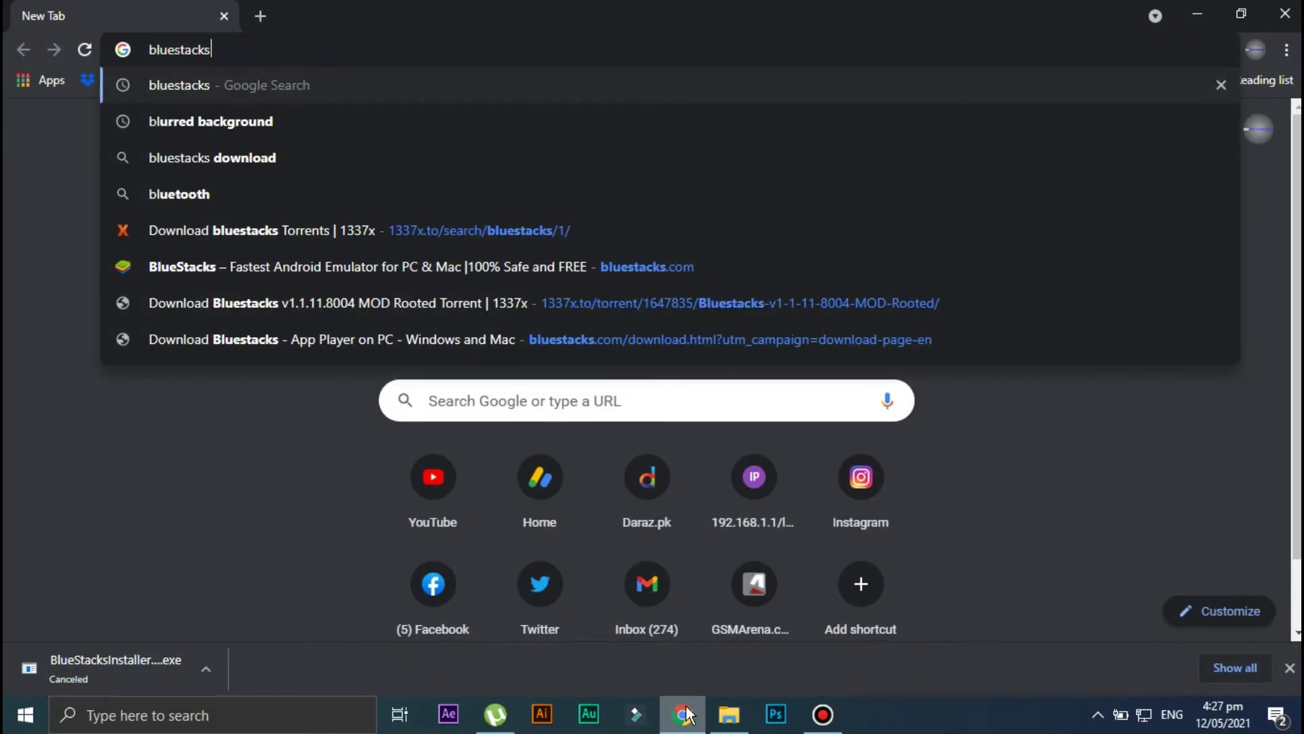
pyautogui.press('Return')
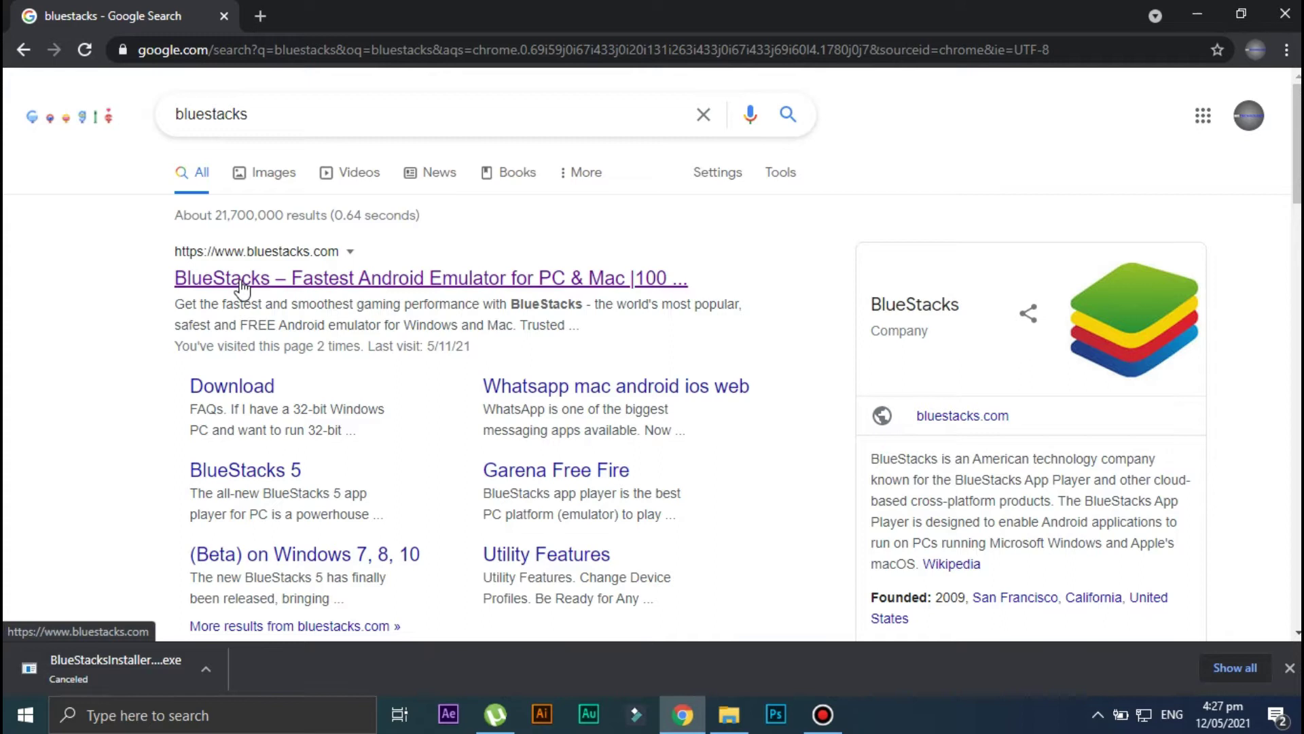
# Download BlueStacks 4 from the official bluestacks.com site, then minimize Chrome.
pyautogui.click(385, 292)
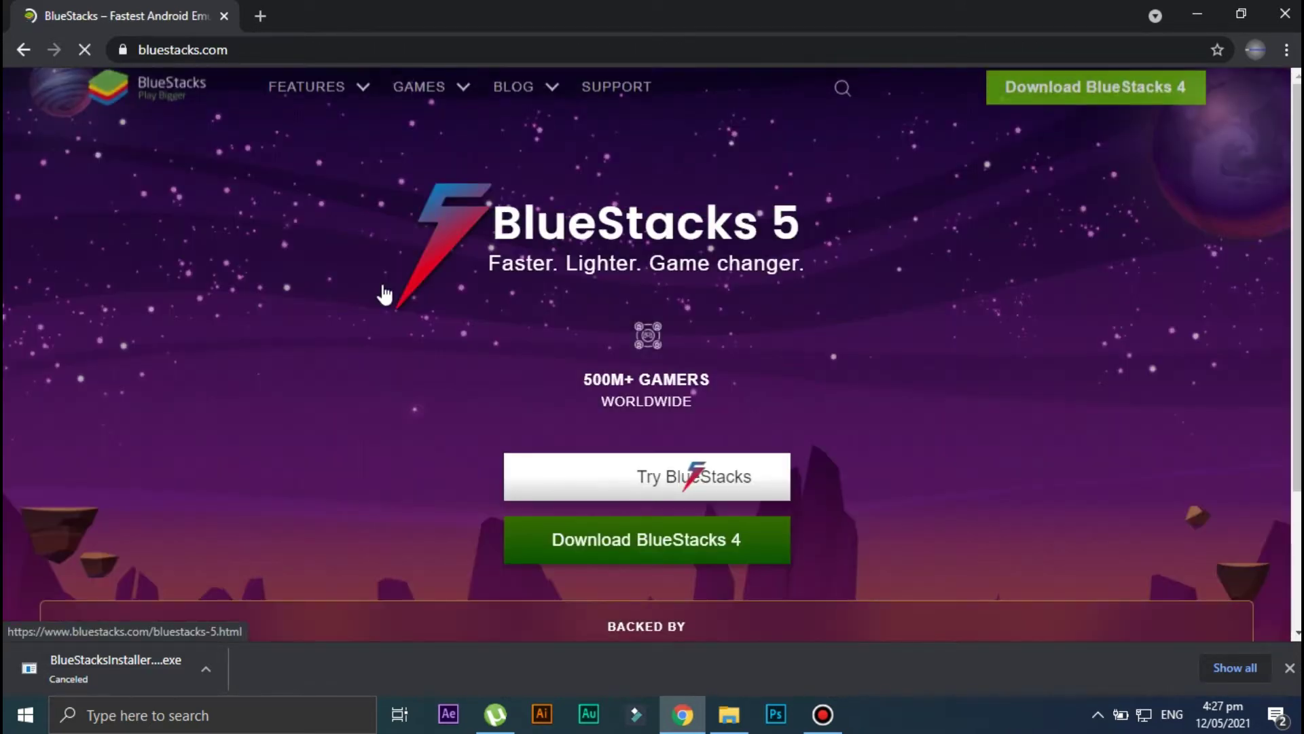
pyautogui.click(642, 538)
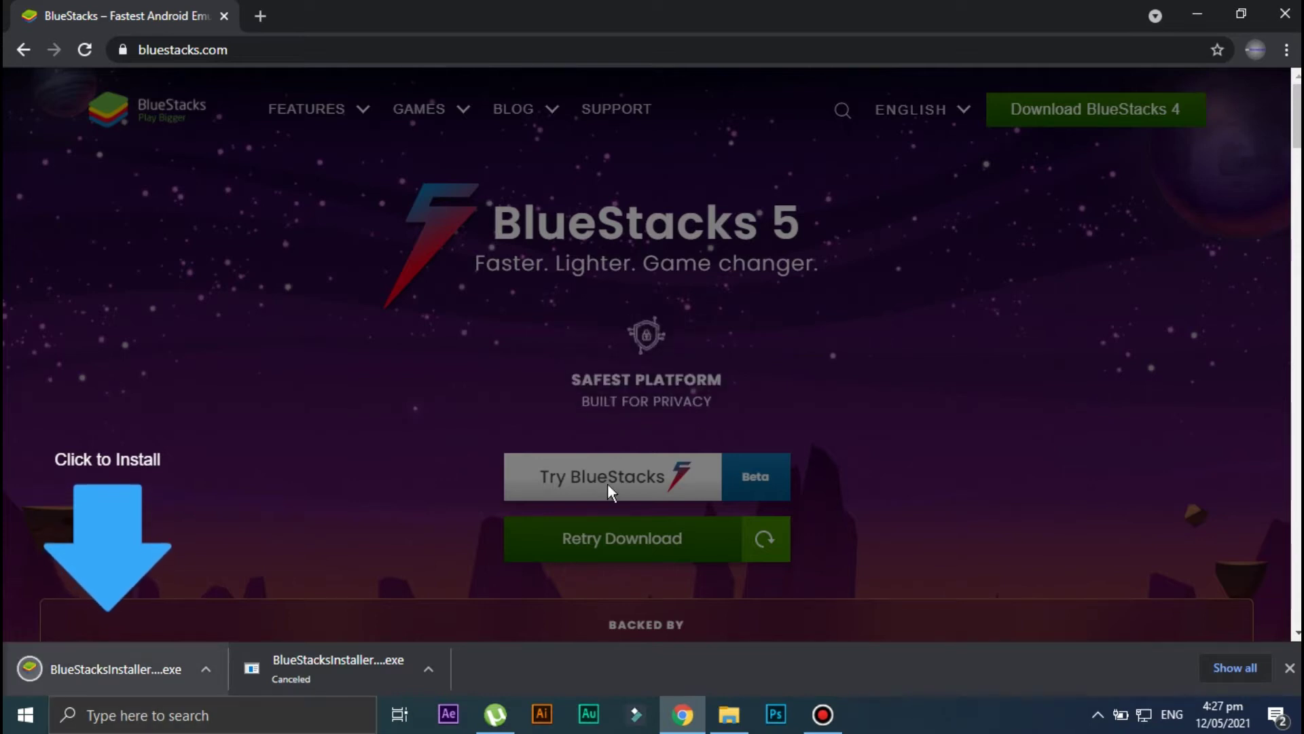
pyautogui.click(1197, 13)
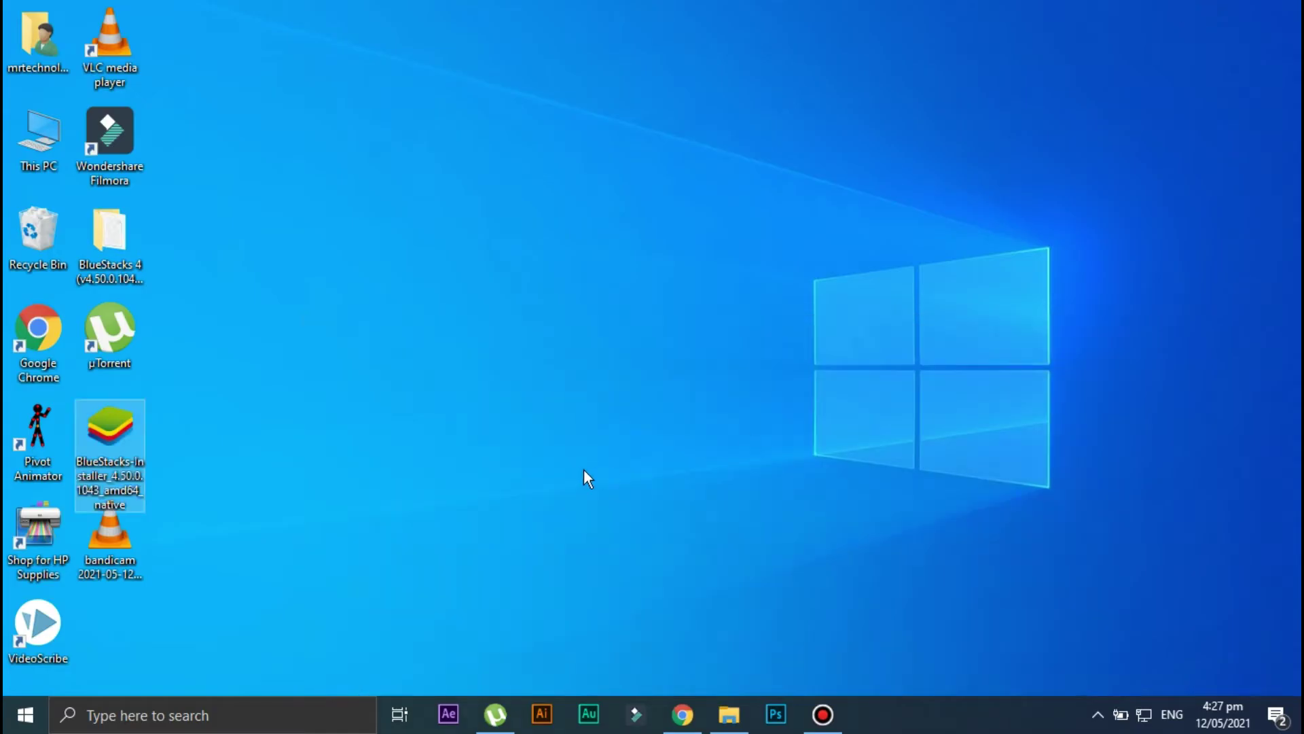
# Run the downloaded BlueStacks installer past the security warning and install BlueStacks 4.
pyautogui.doubleClick(140, 473)
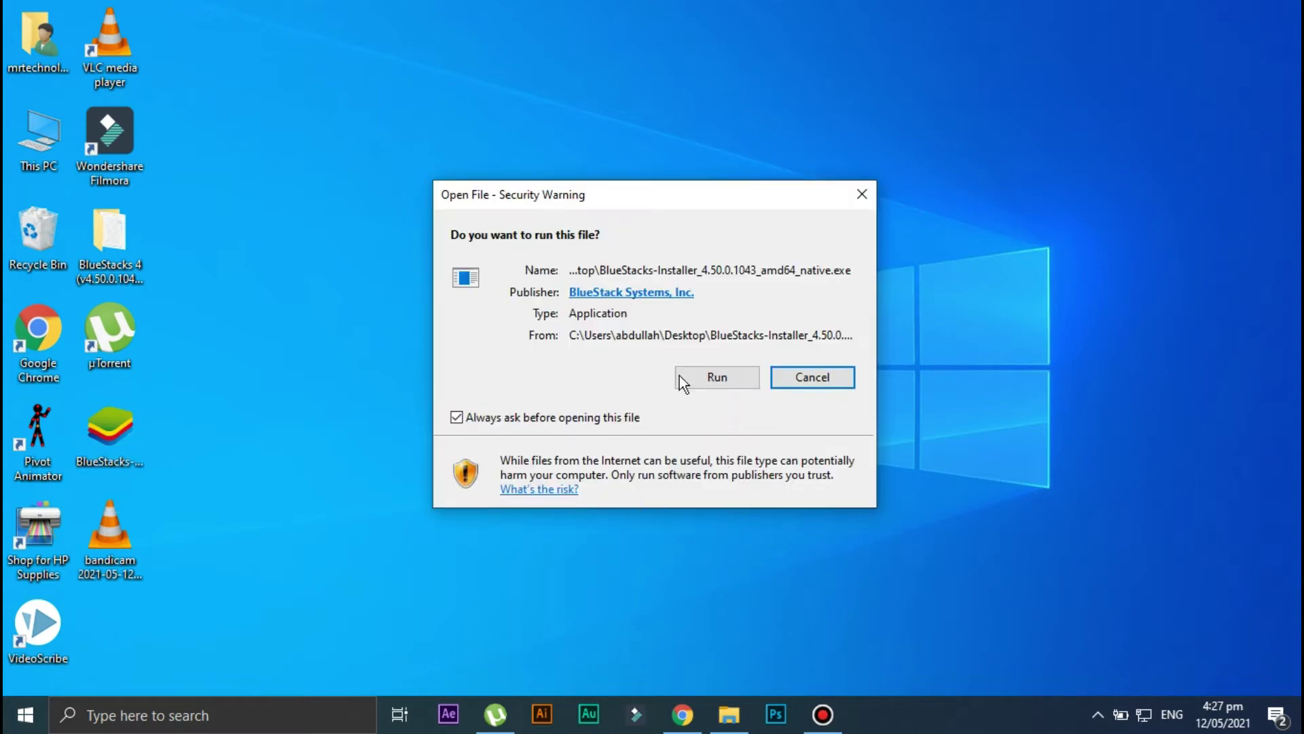
pyautogui.click(727, 377)
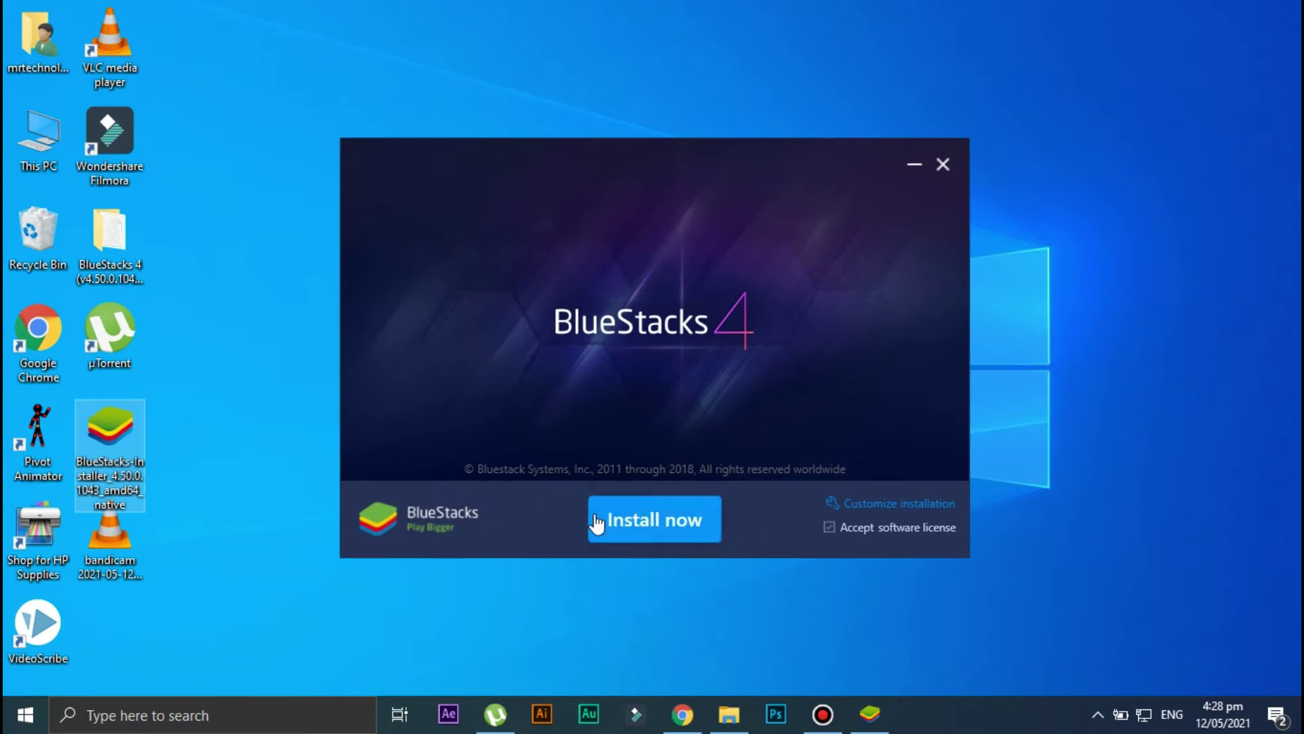
pyautogui.click(649, 524)
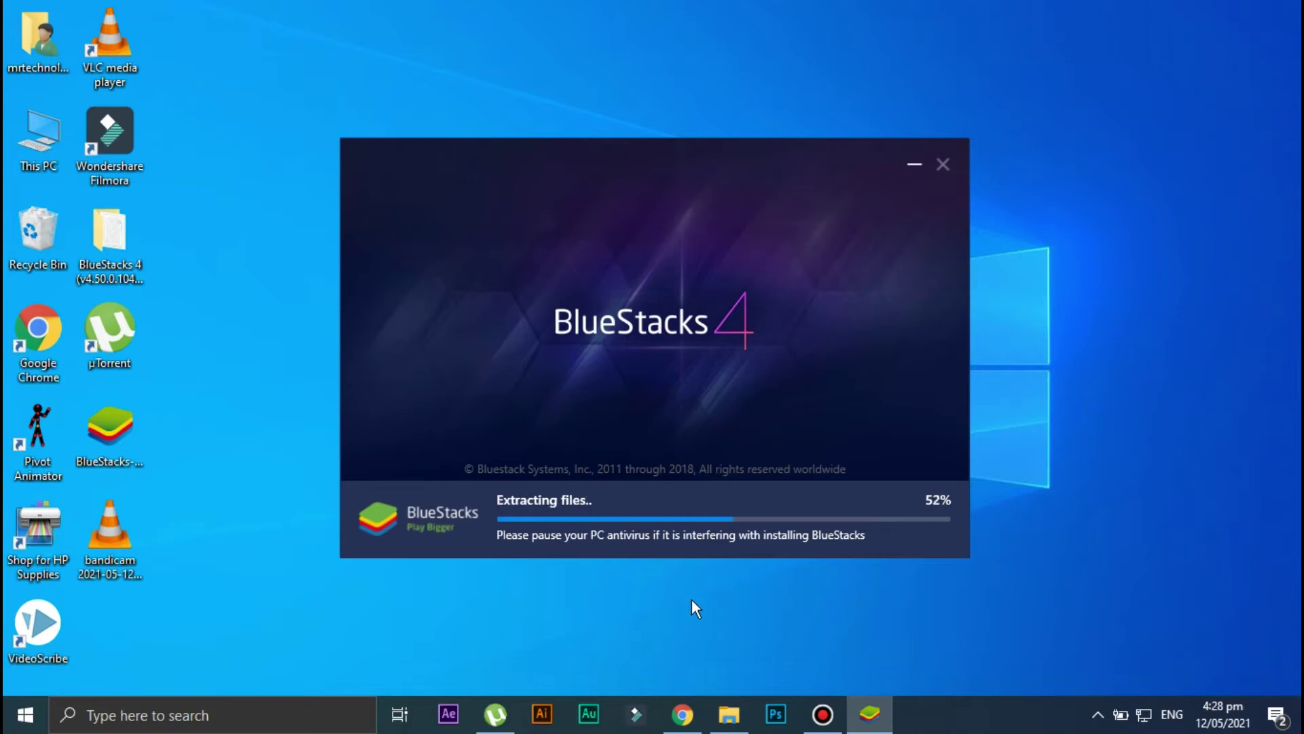
pyautogui.click(816, 713)
pyautogui.click(816, 713)
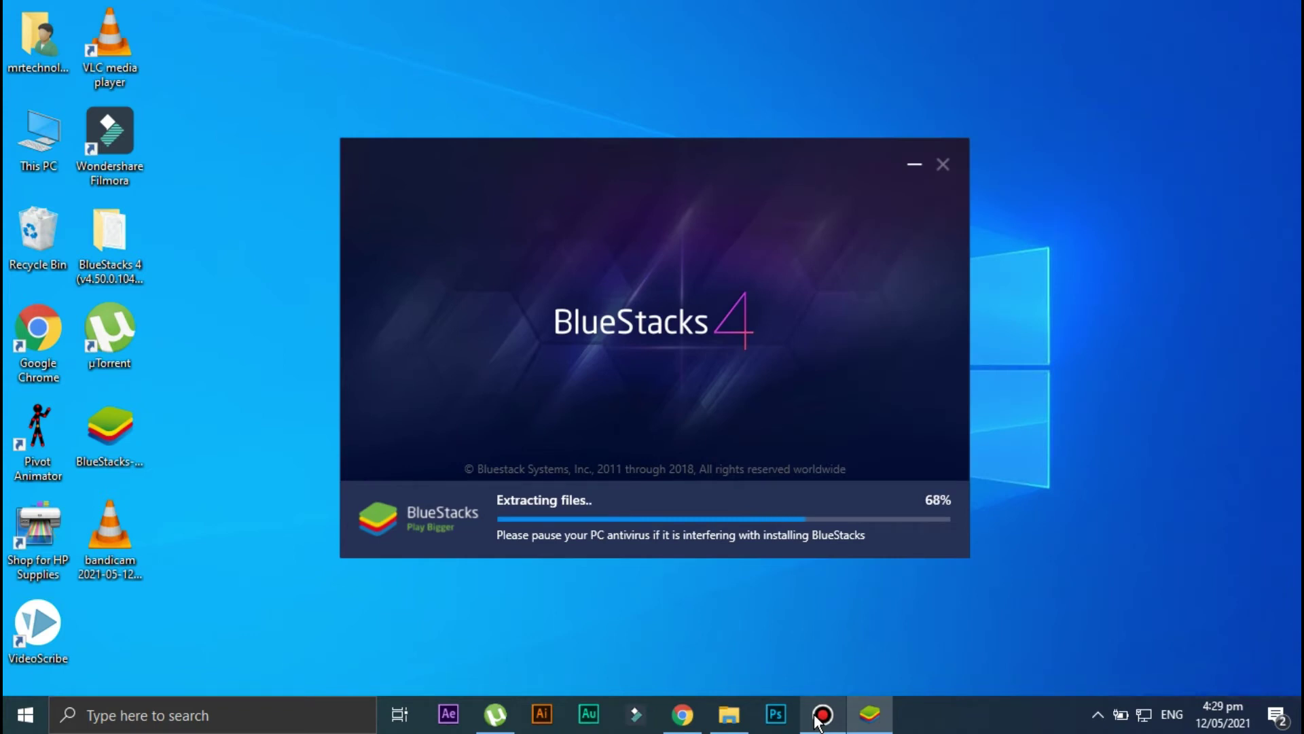
pyautogui.click(817, 716)
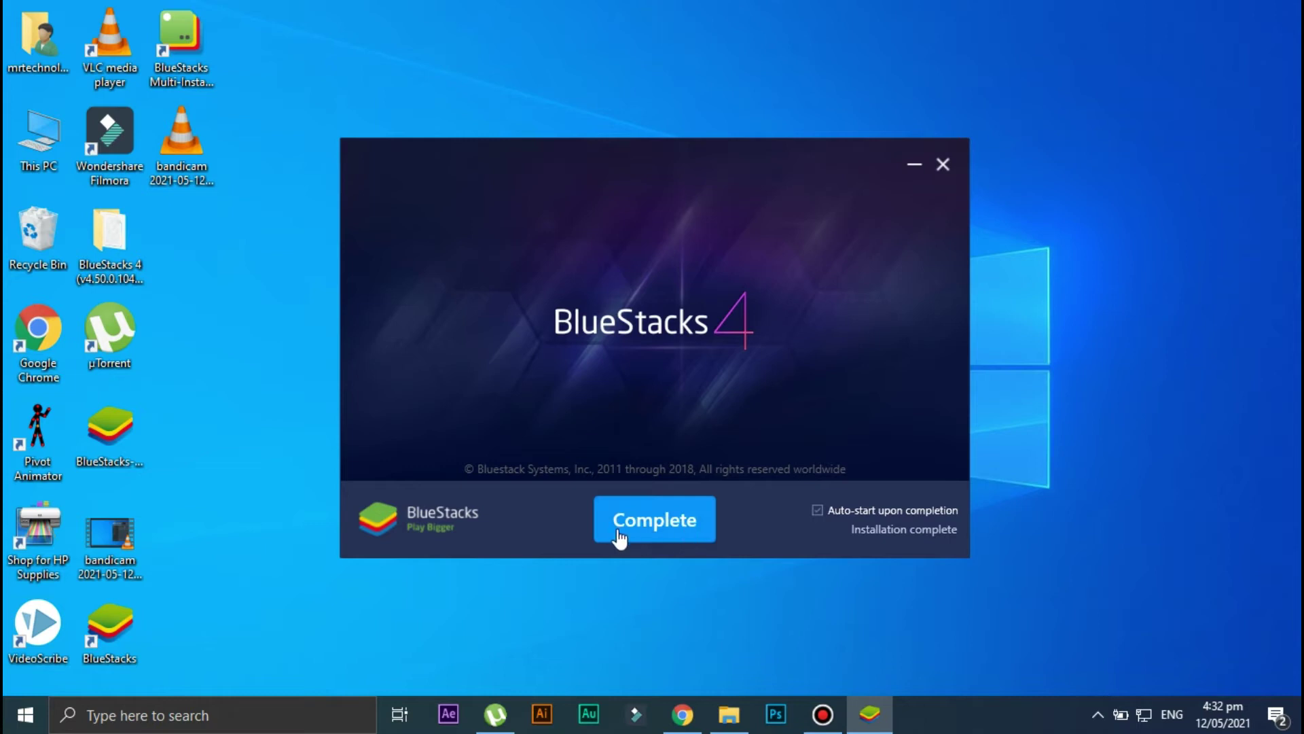
# Complete the installation, dismiss the updater popup, and wait for the Google setup Welcome screen.
pyautogui.click(659, 517)
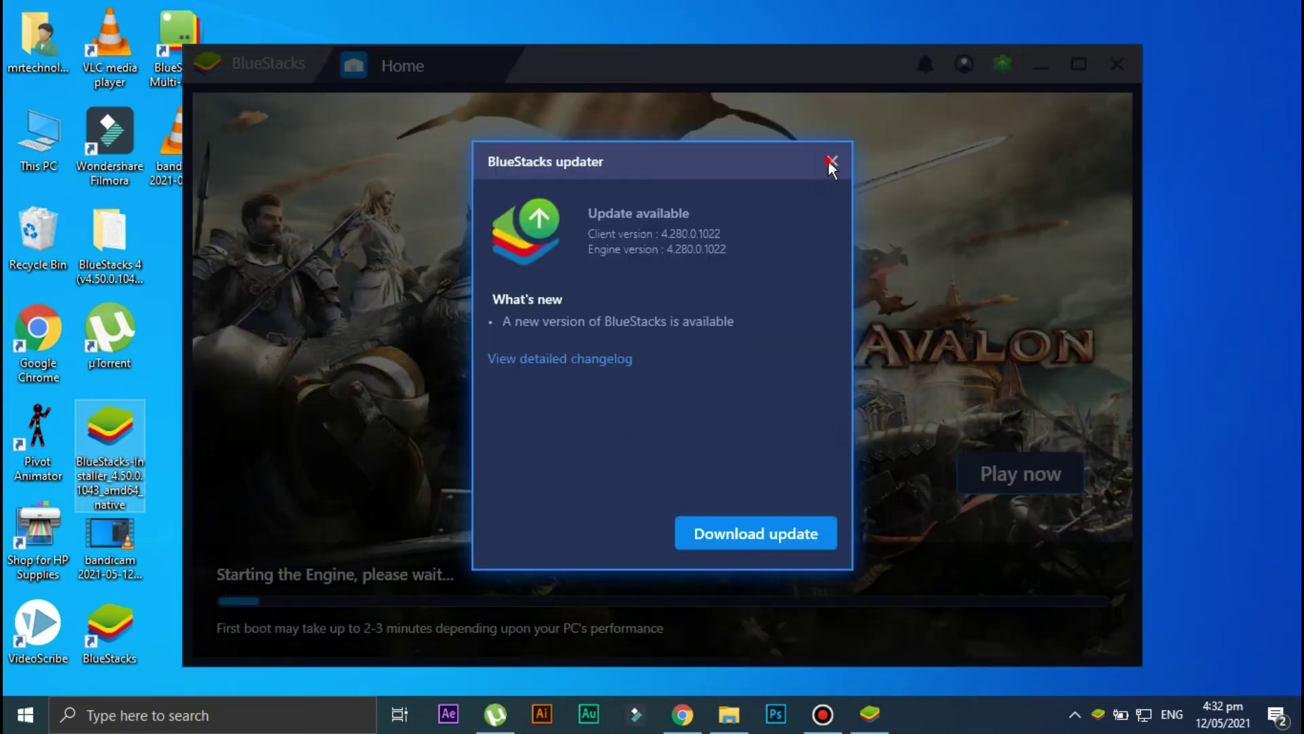
pyautogui.click(833, 163)
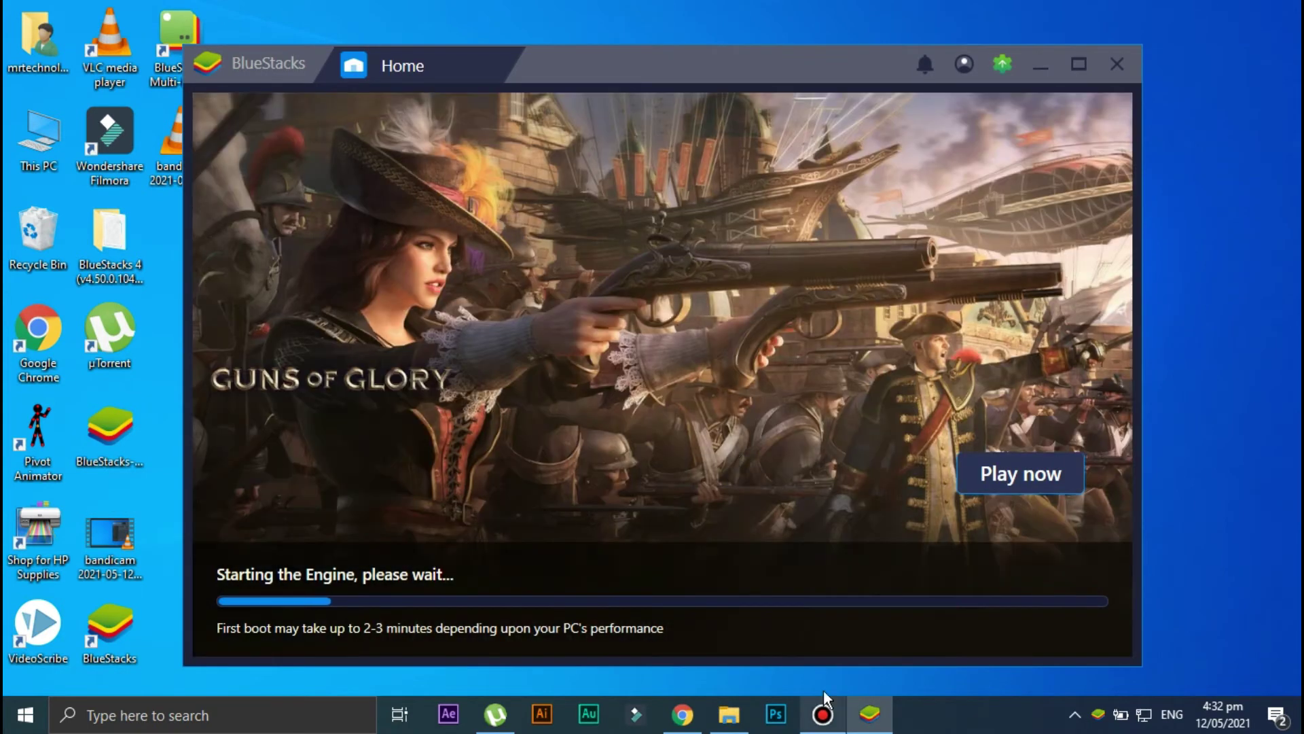
pyautogui.click(823, 713)
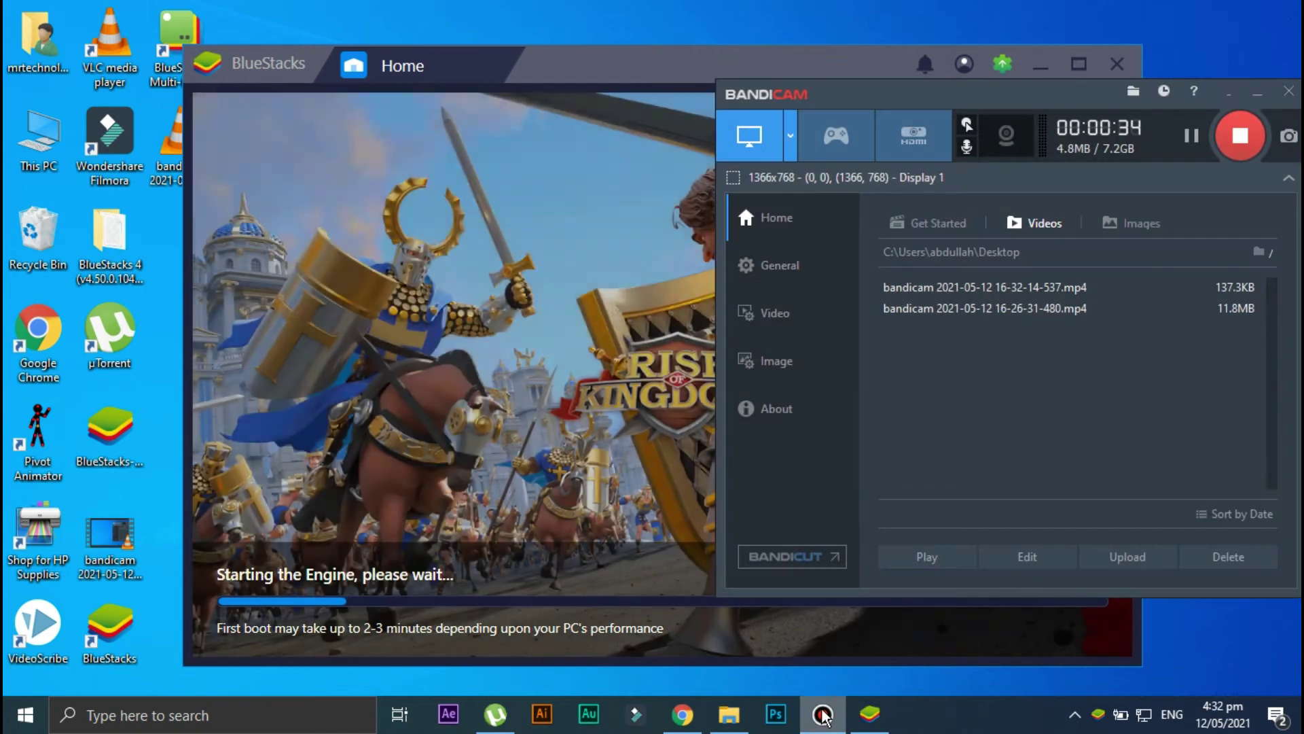
pyautogui.click(823, 714)
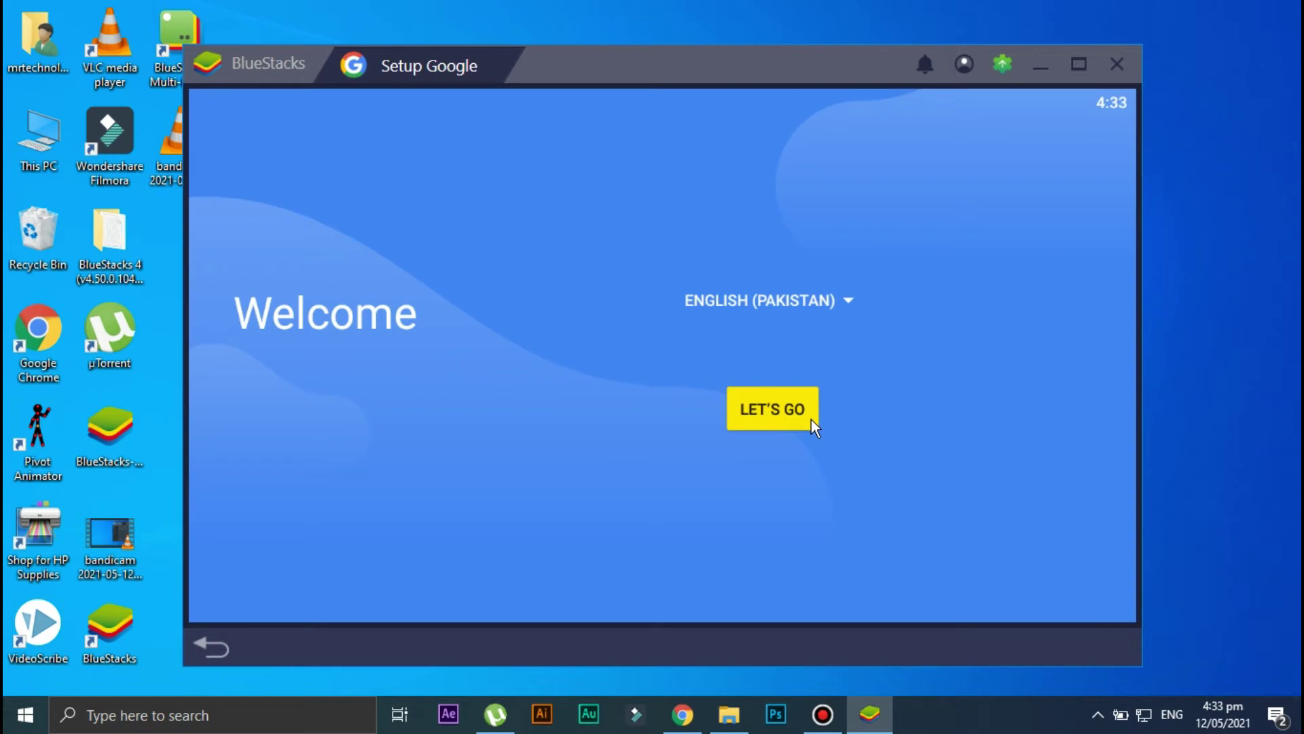
# Begin Google account setup and submit the account e-mail address.
pyautogui.click(776, 417)
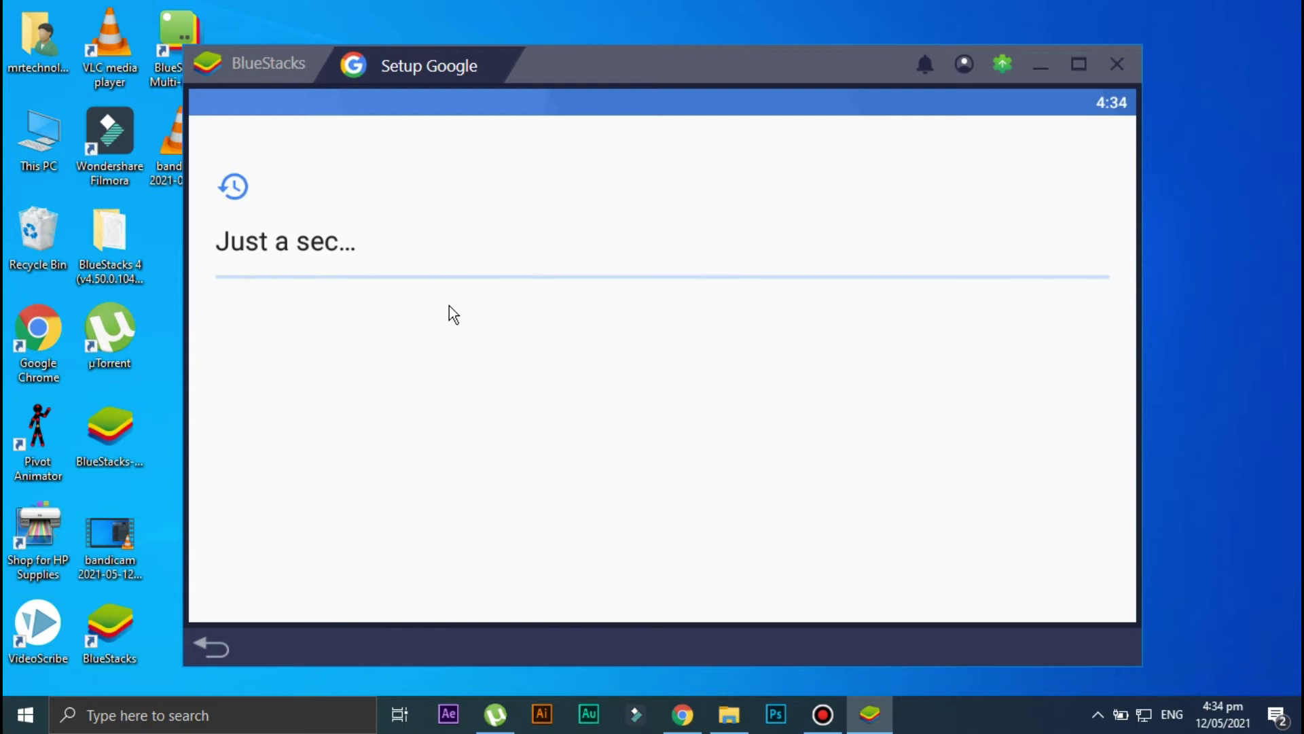
pyautogui.click(819, 718)
pyautogui.click(818, 720)
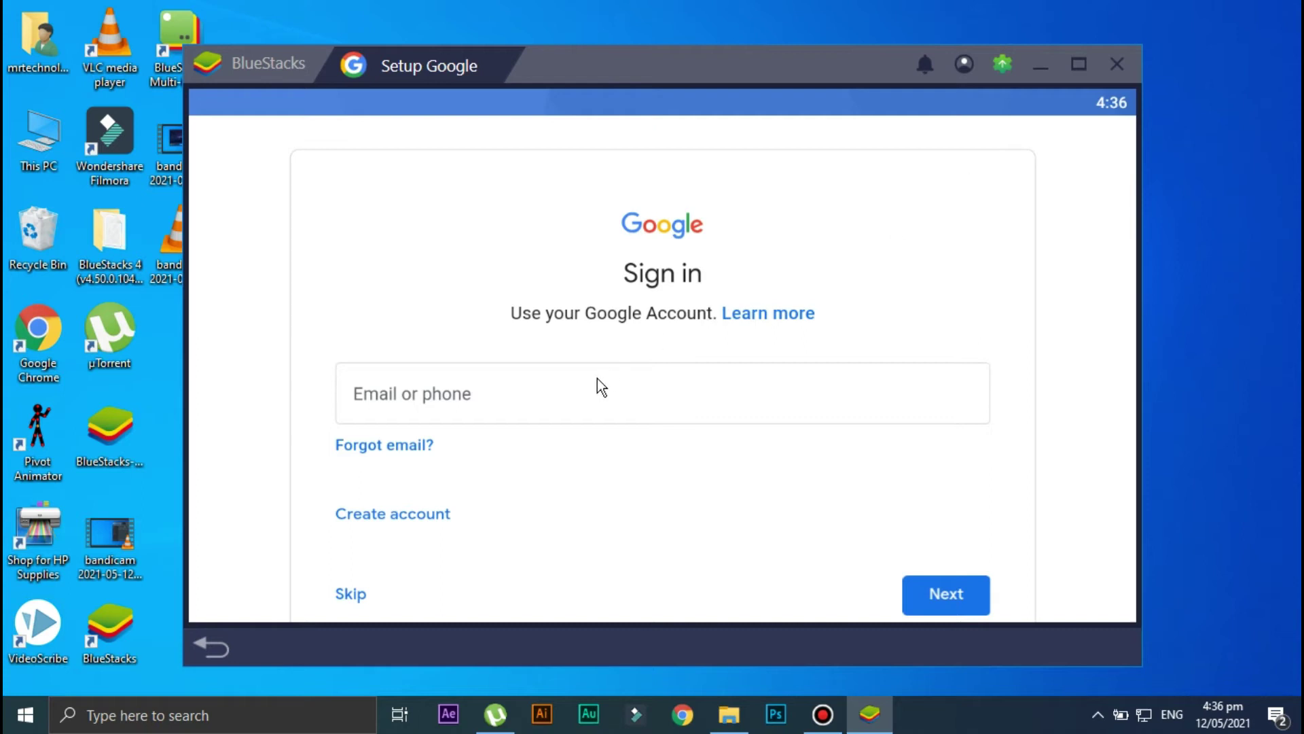
pyautogui.click(455, 394)
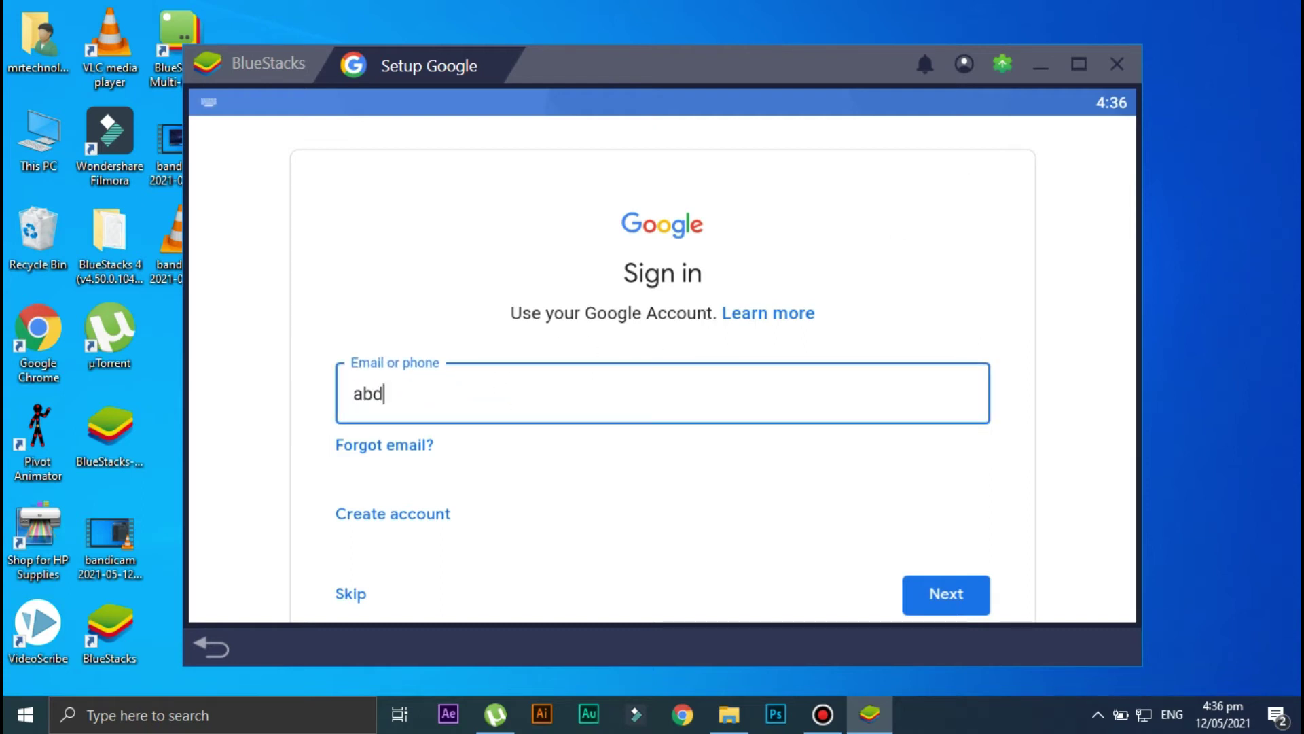
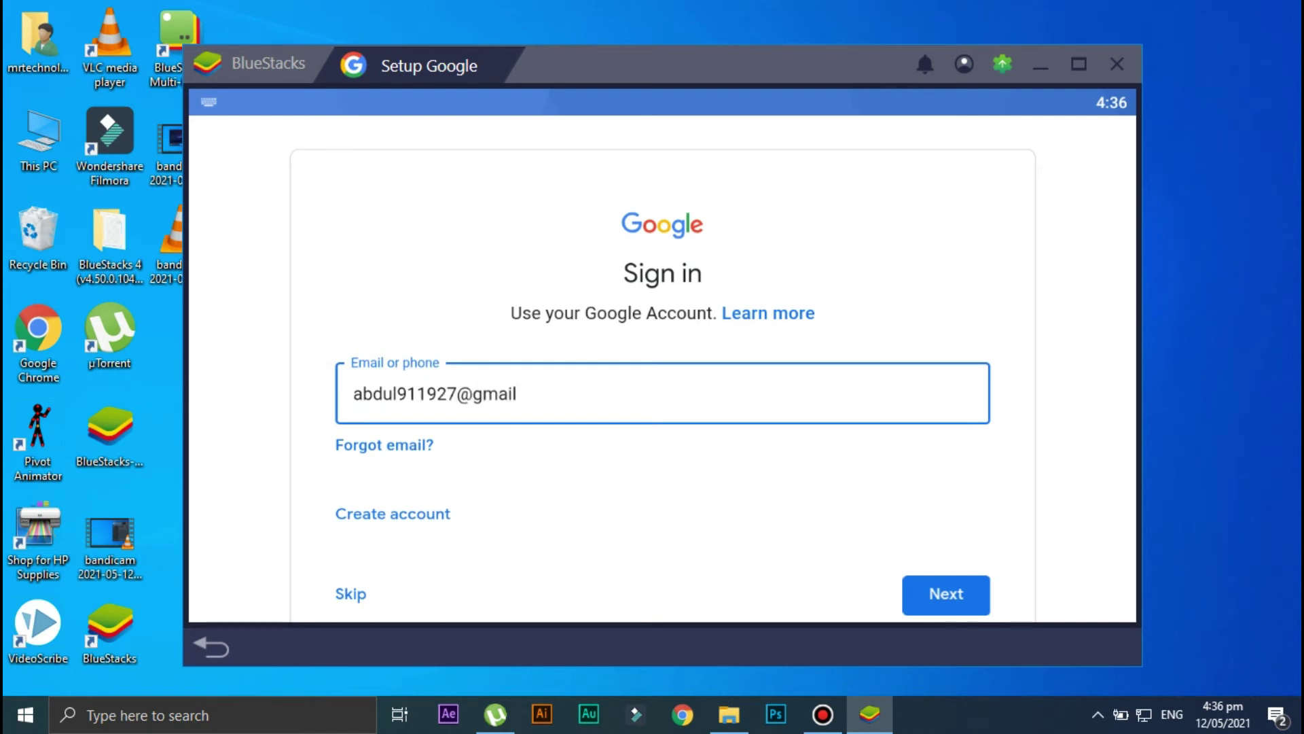
pyautogui.click(946, 594)
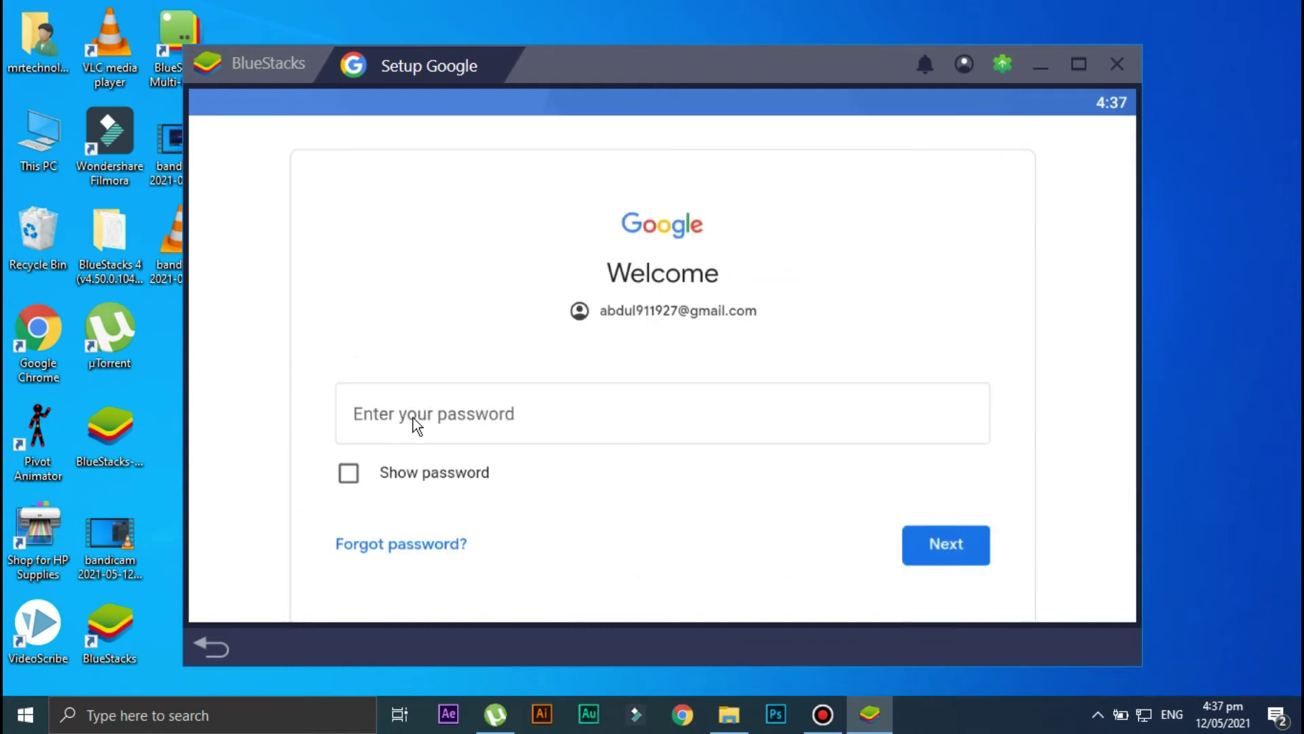
# Paste in the account password, accept phone verification, and agree to Google's terms.
pyautogui.click(426, 416)
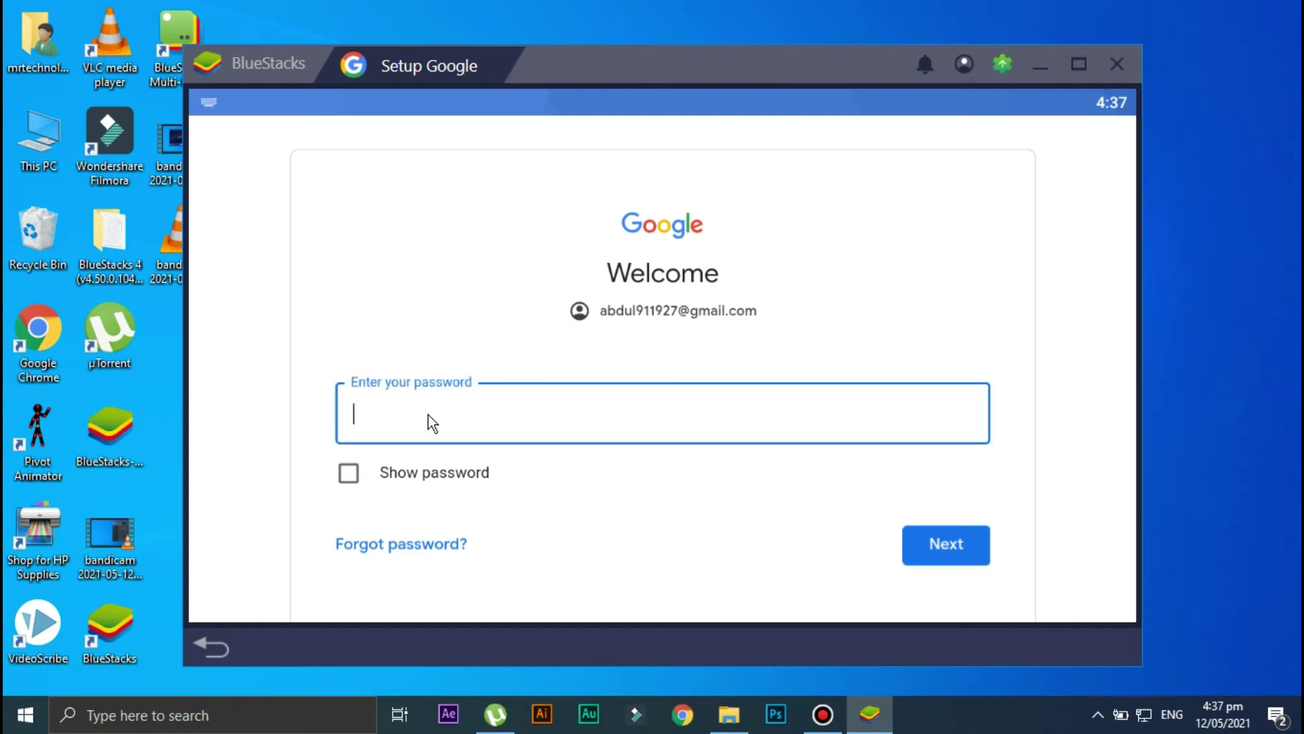
pyautogui.hotkey('ctrl', 'v')
pyautogui.click(948, 548)
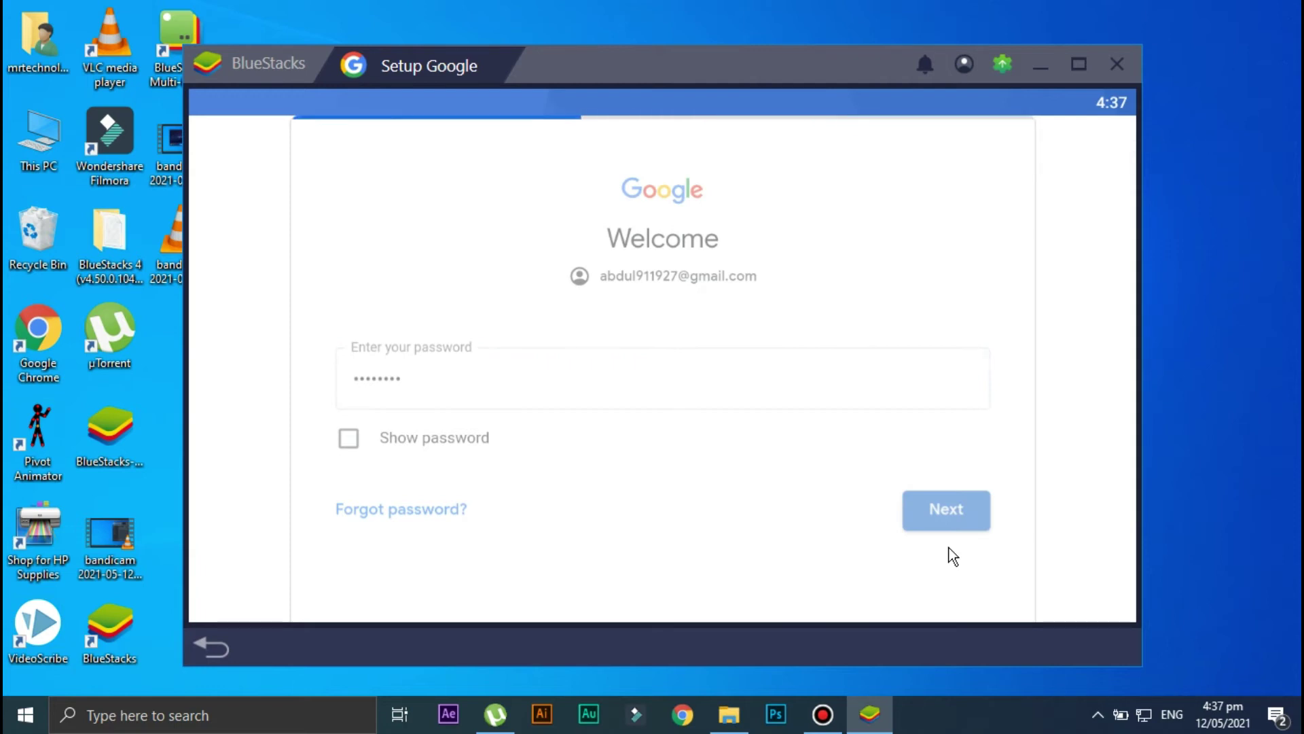
pyautogui.scroll(-5, 679, 405)
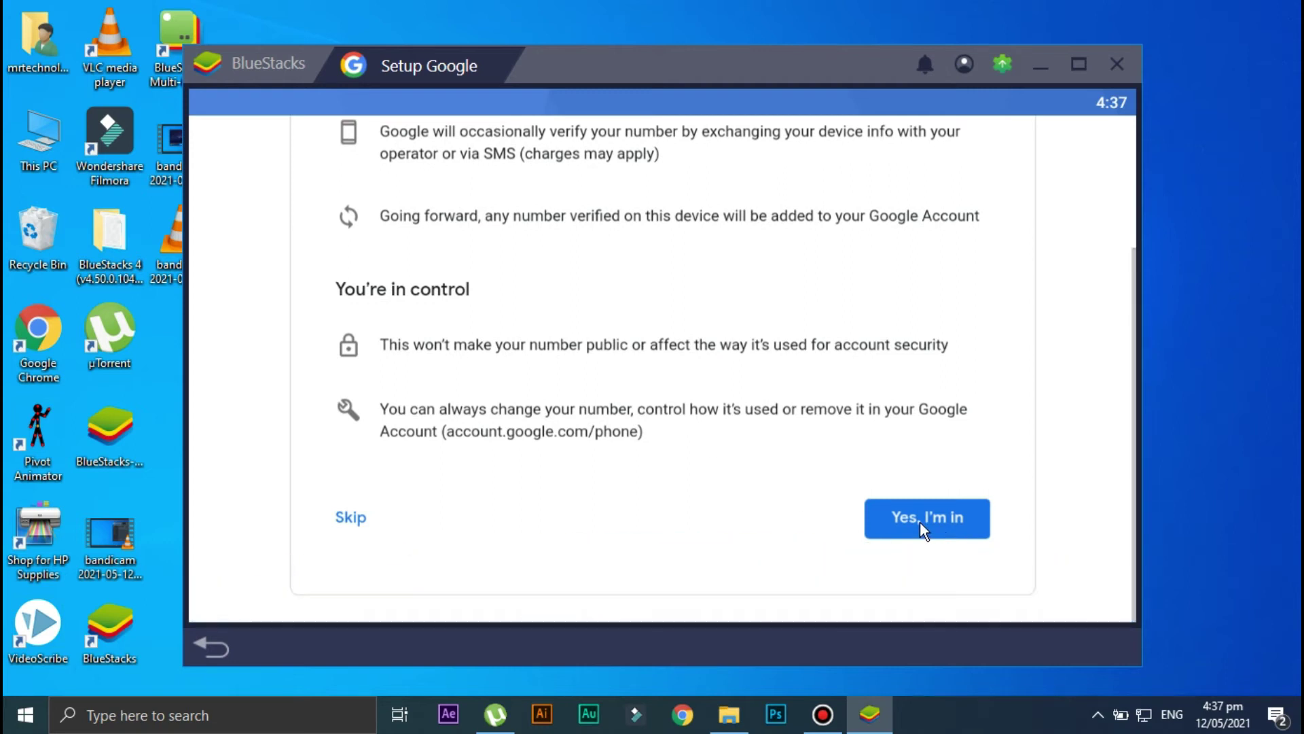
pyautogui.click(919, 520)
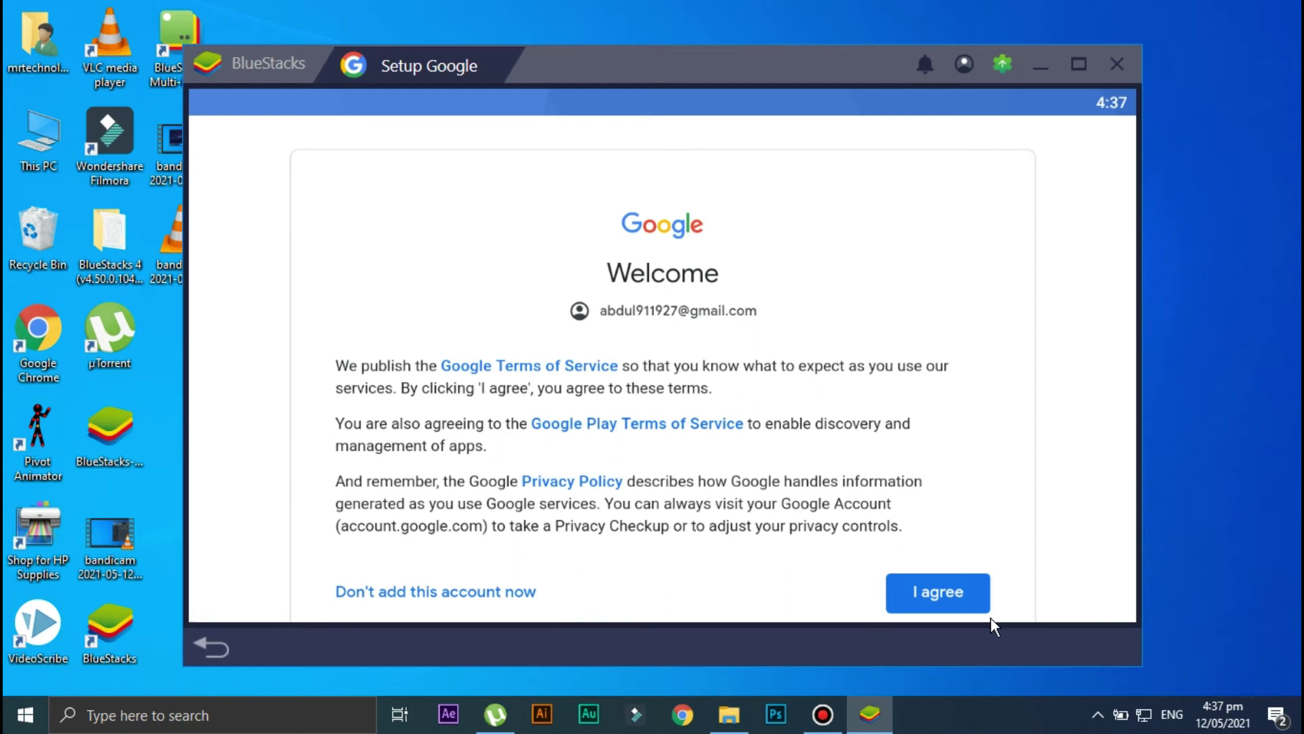
pyautogui.click(931, 589)
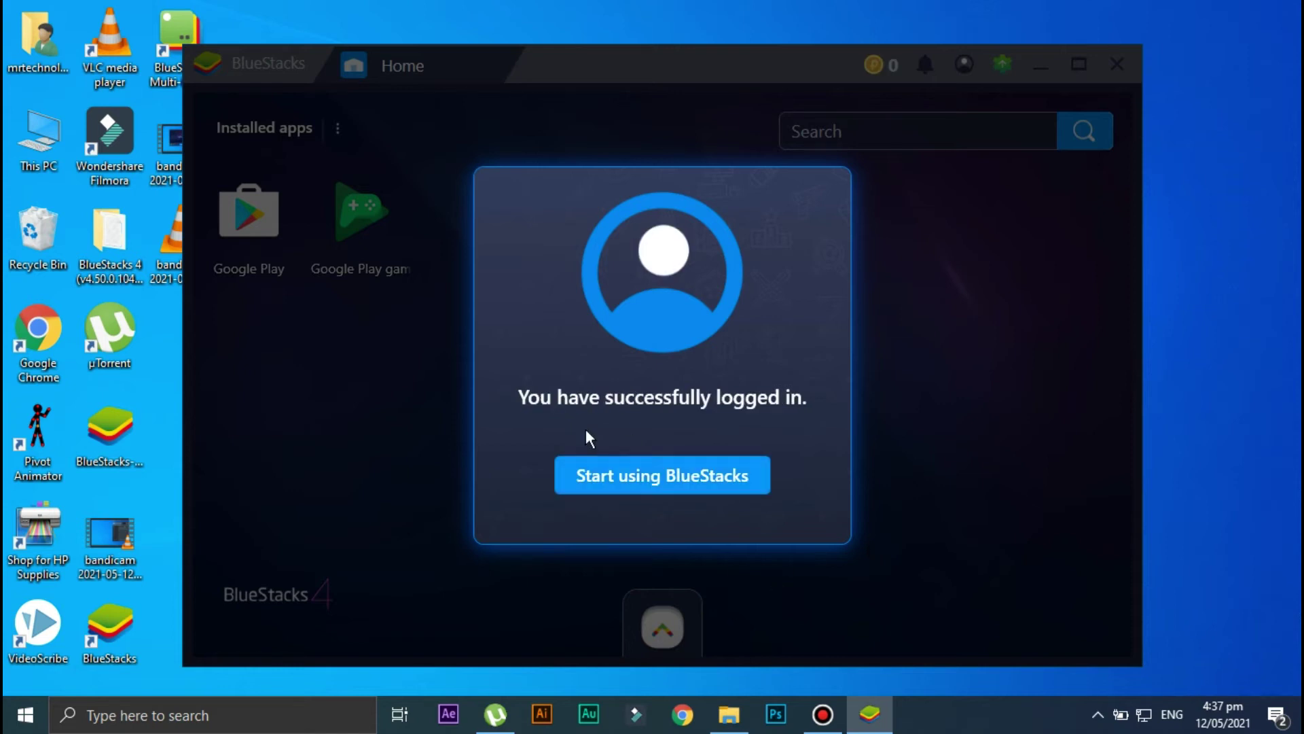
# Dismiss the login success message and show the More apps popup with Browser.
pyautogui.click(671, 480)
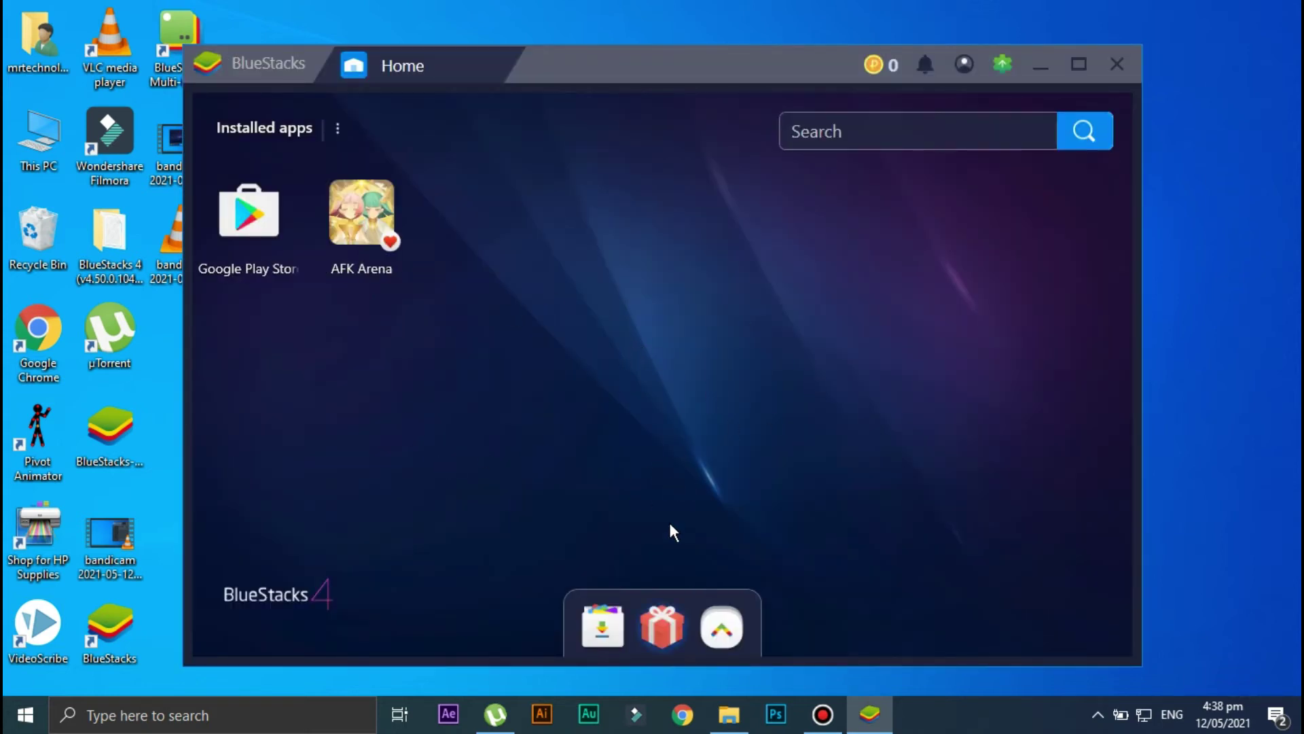
pyautogui.click(731, 632)
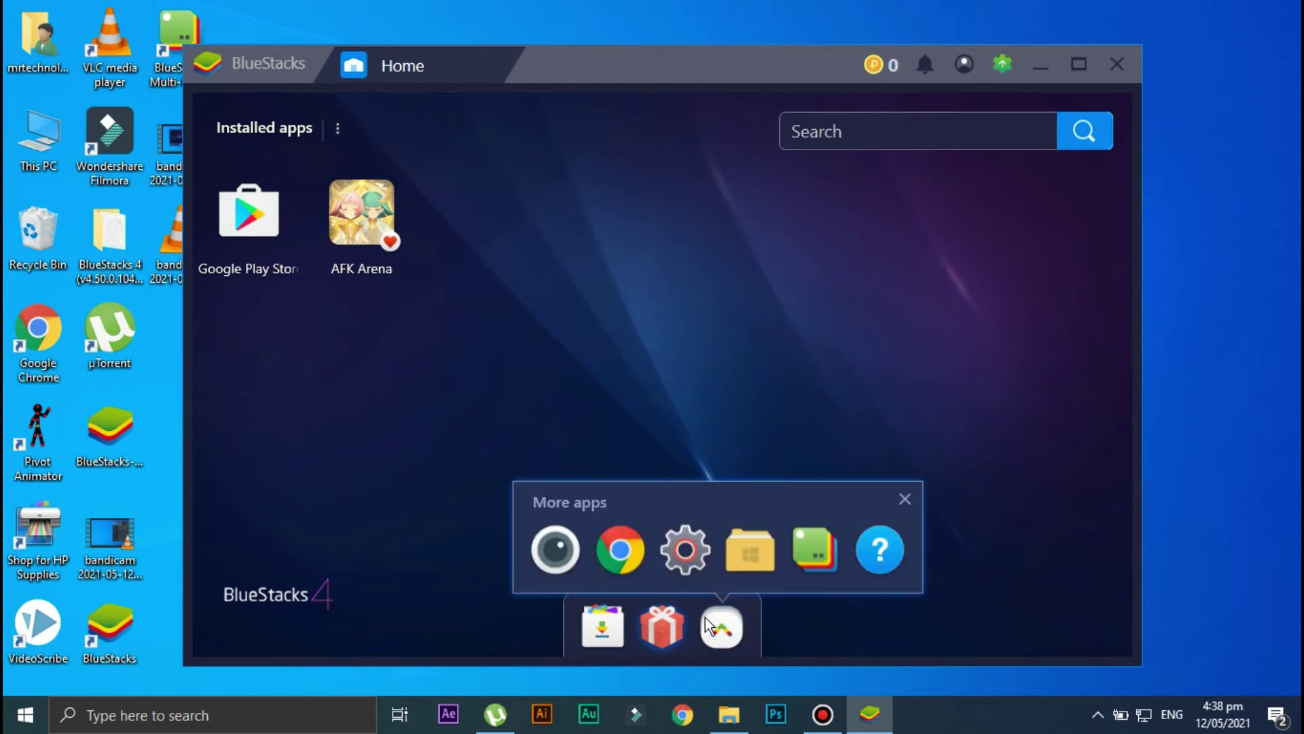
# Launch Browser and accept Chrome's terms, data saver, sign-in and sync screens.
pyautogui.click(623, 559)
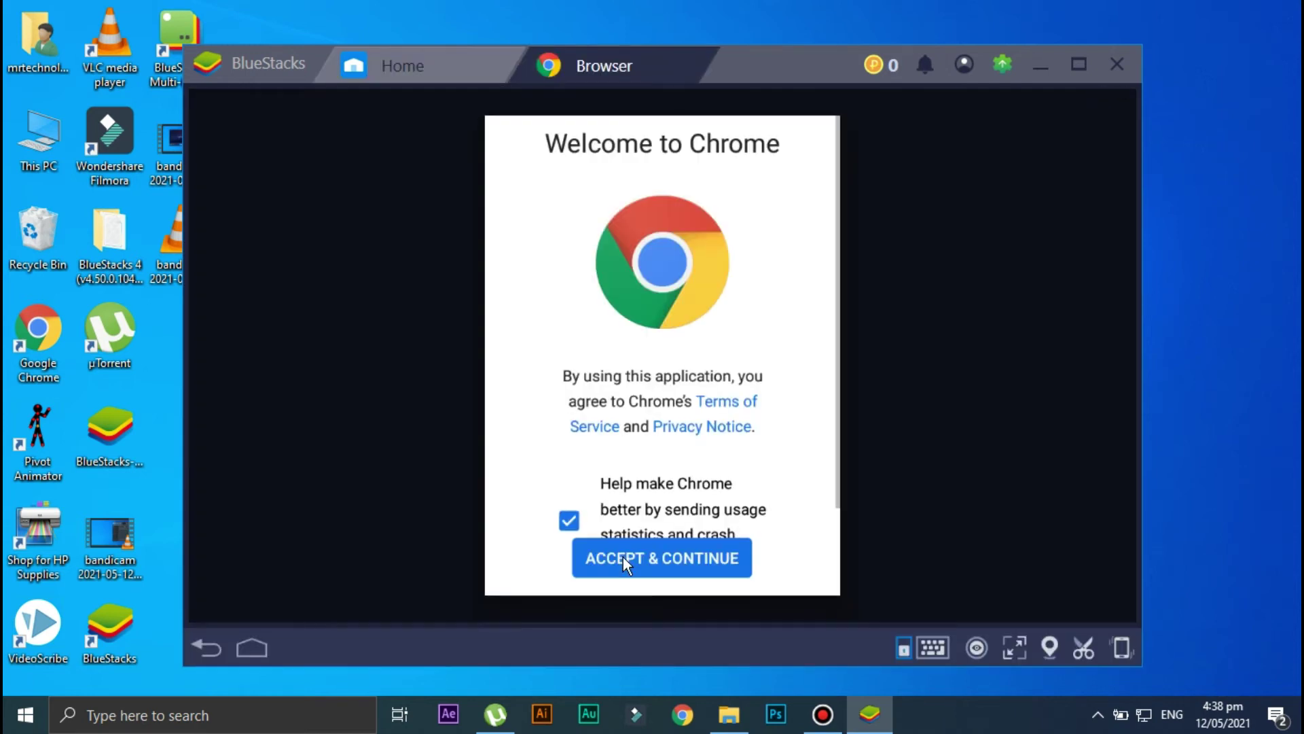
pyautogui.click(656, 559)
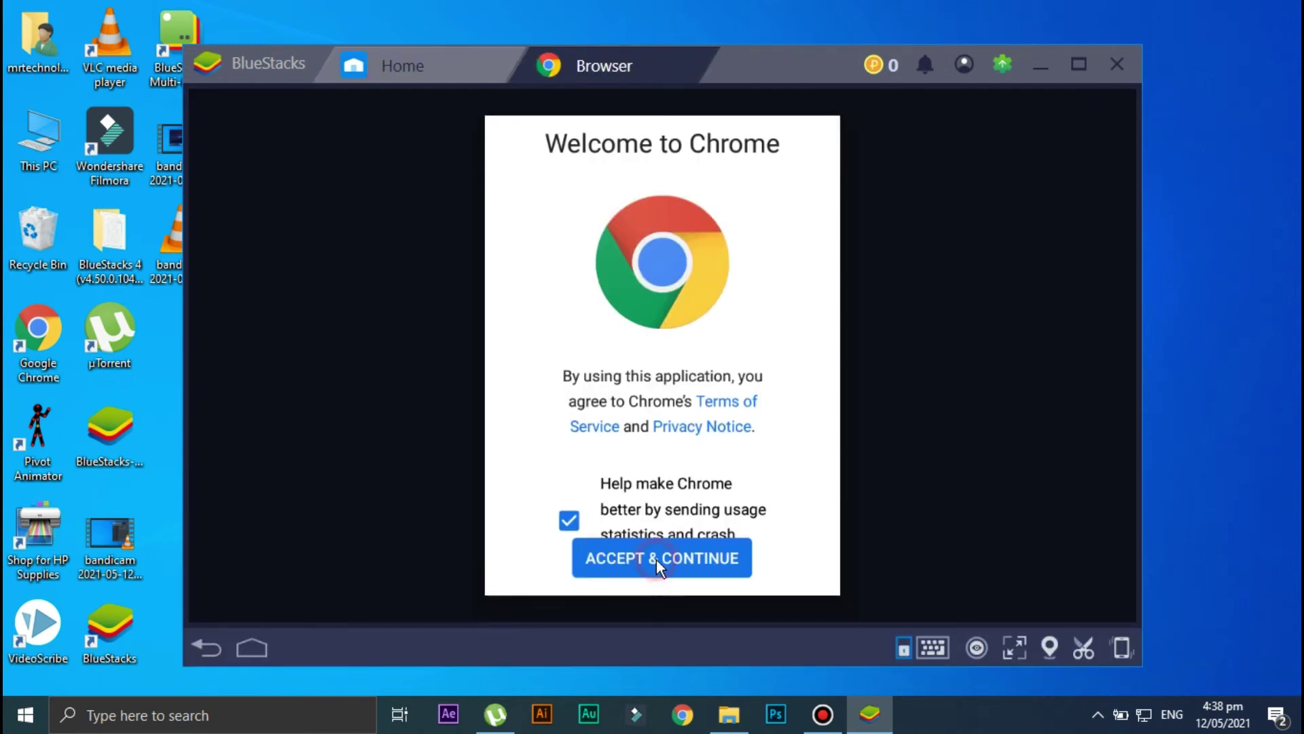
pyautogui.click(657, 561)
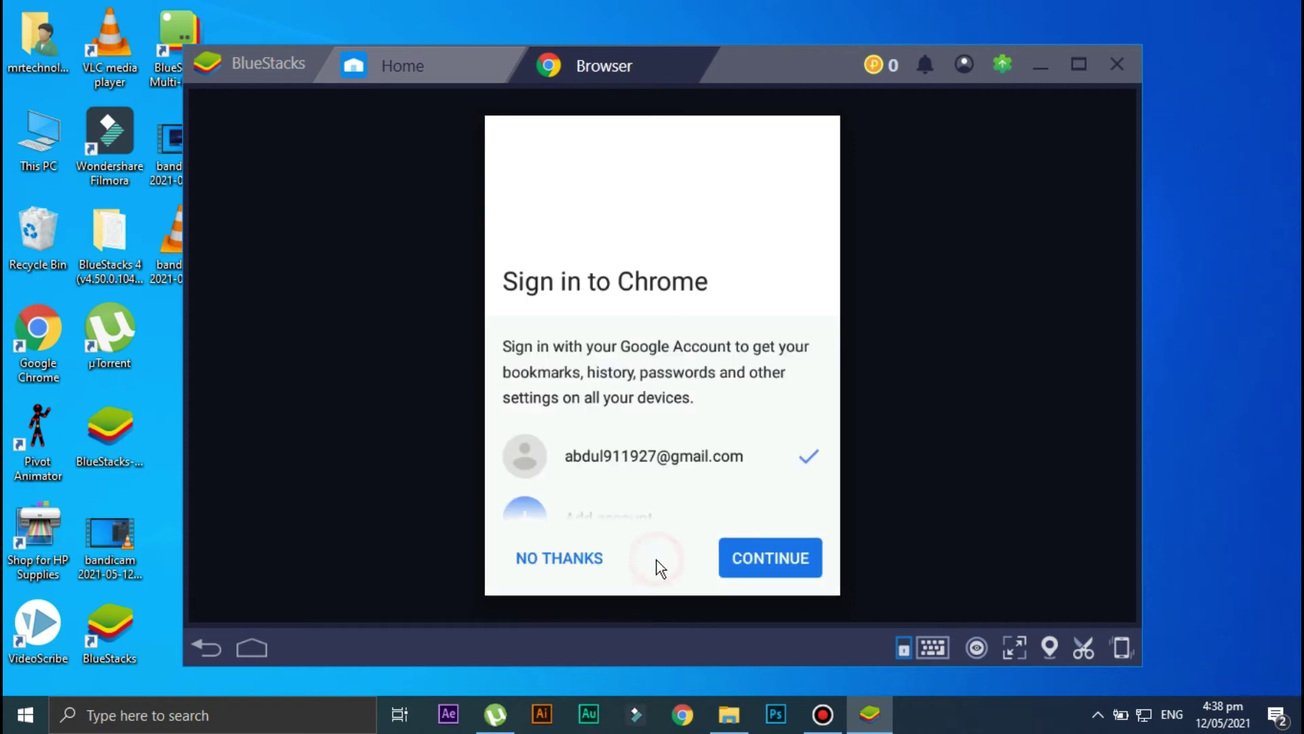
pyautogui.click(736, 554)
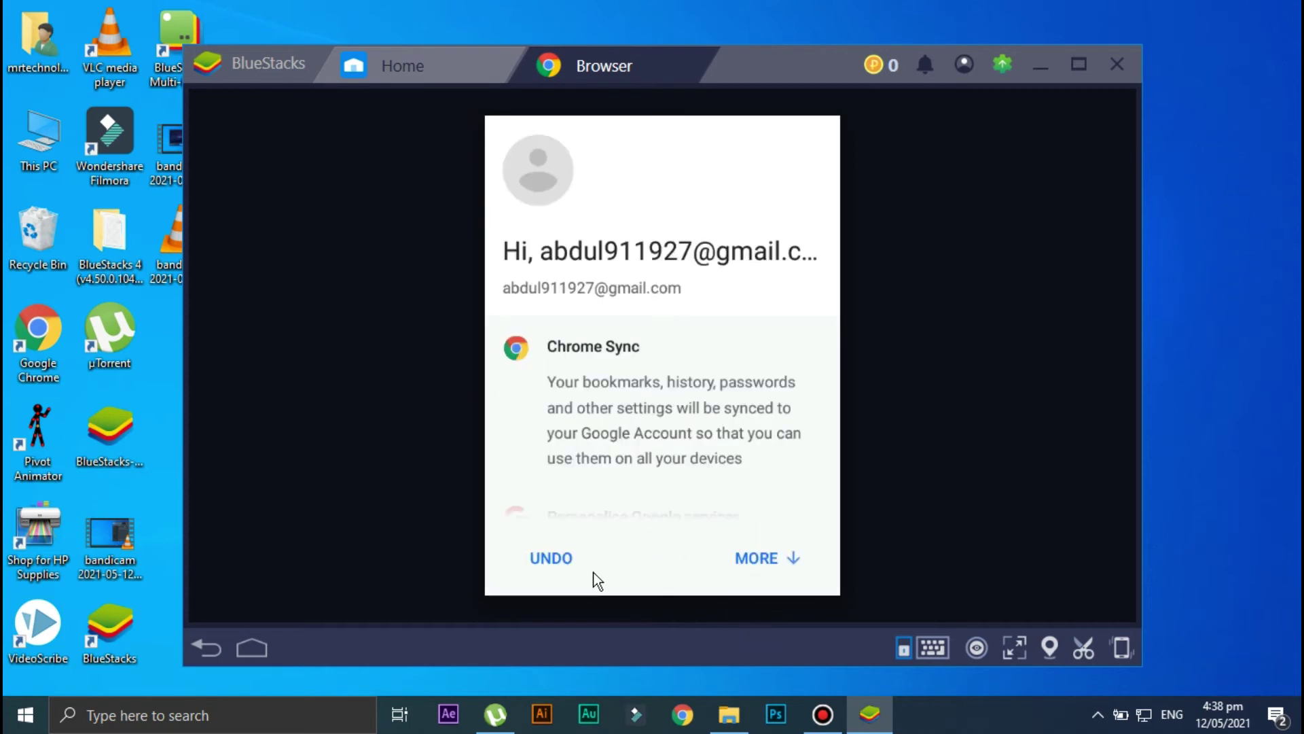
pyautogui.click(754, 558)
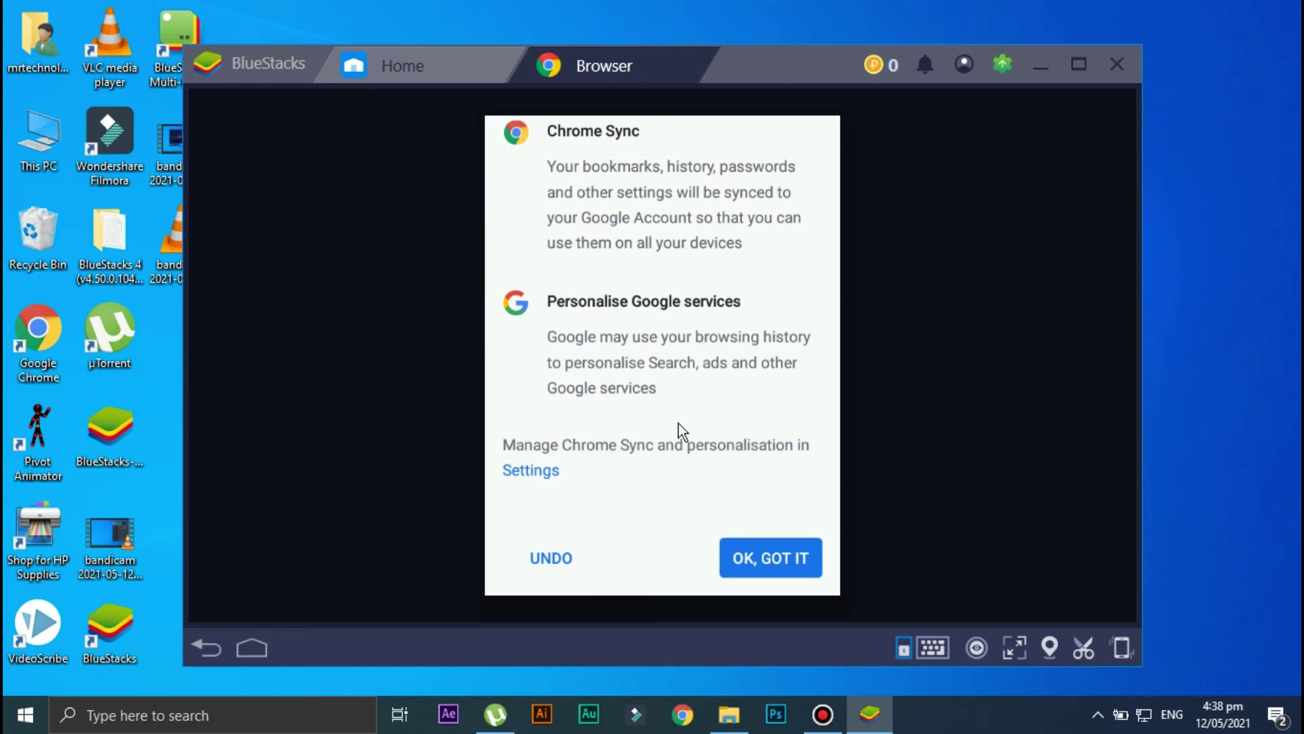
pyautogui.click(764, 552)
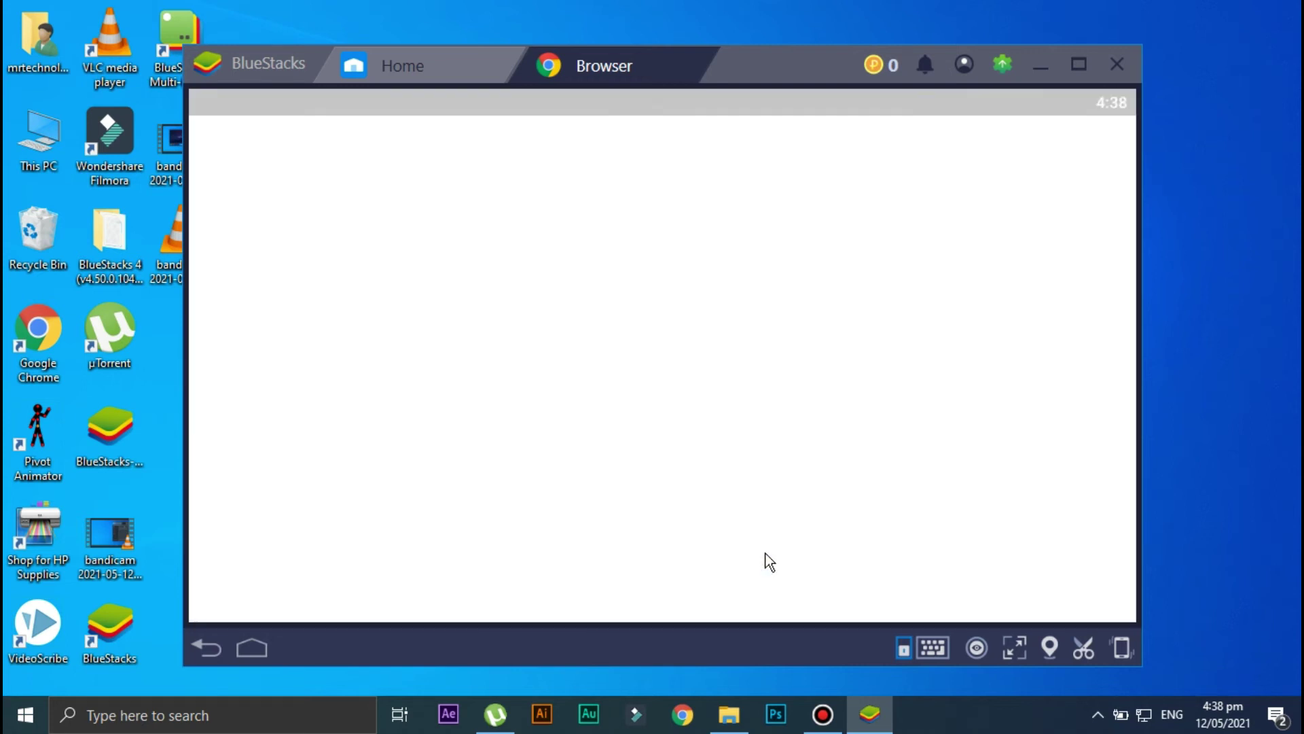
# Search 'kinemaster apk file hippo' in the emulator's Chrome and scroll to the FileHippo result.
pyautogui.write('kinemaster')
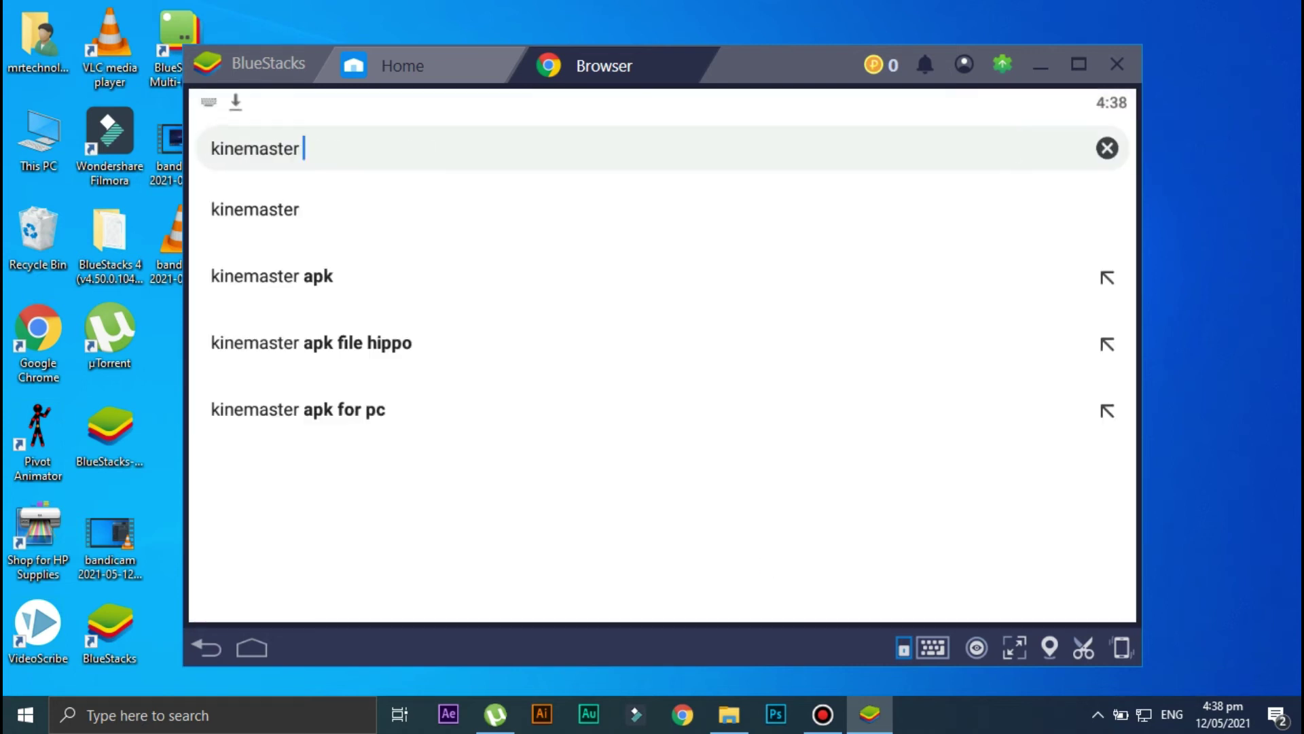
pyautogui.write(' apk file hi')
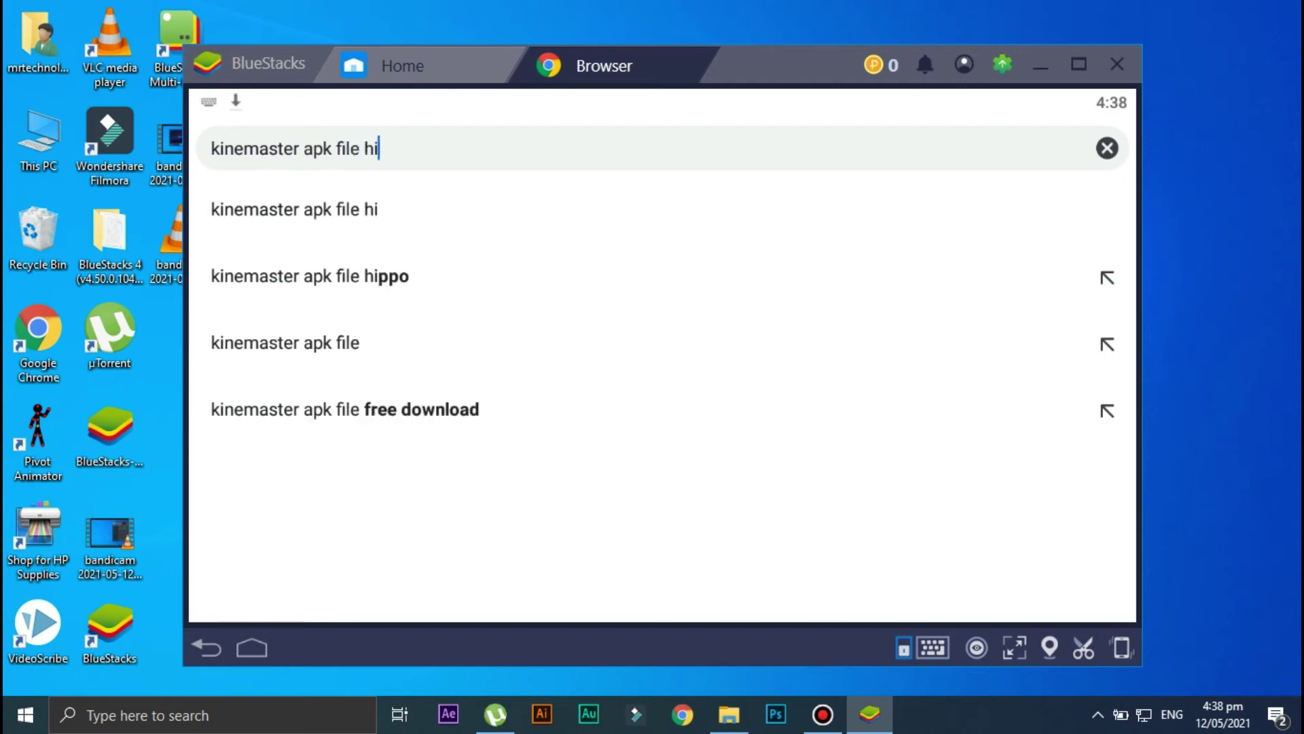
pyautogui.write('ppo')
pyautogui.press('Return')
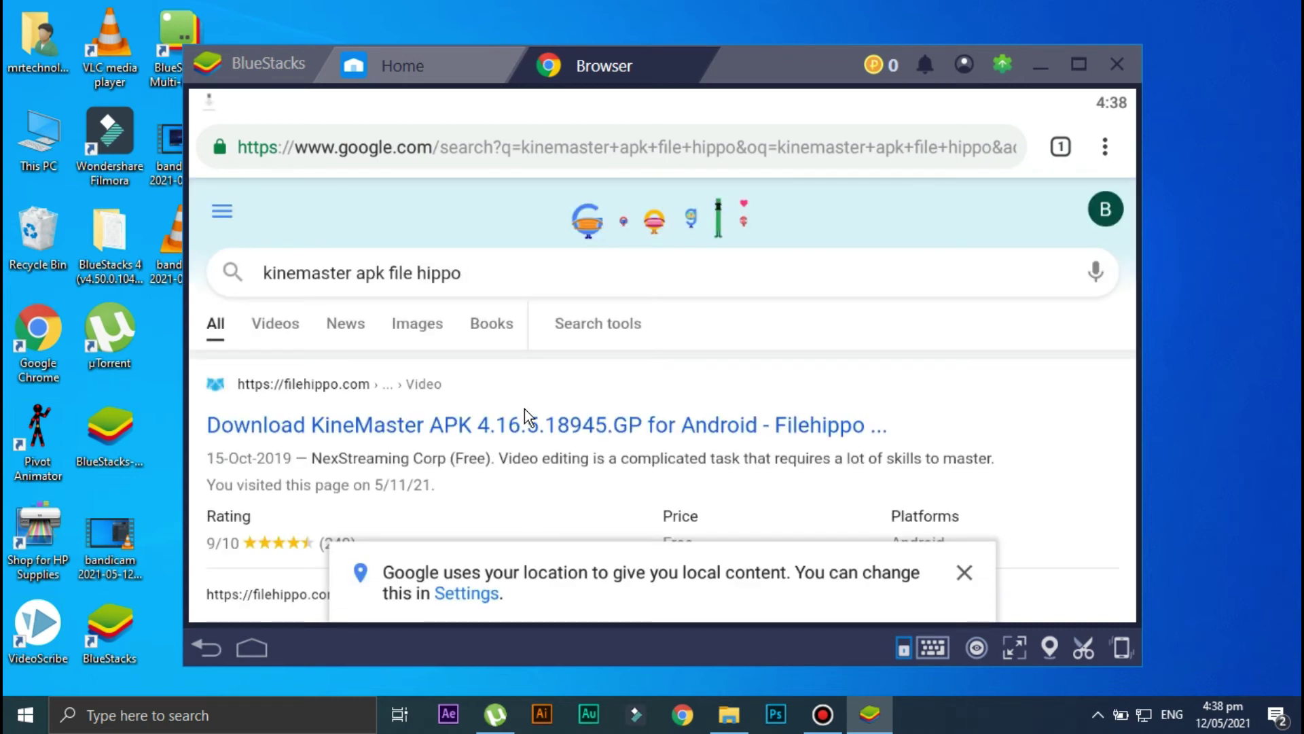
pyautogui.scroll(-3, 524, 408)
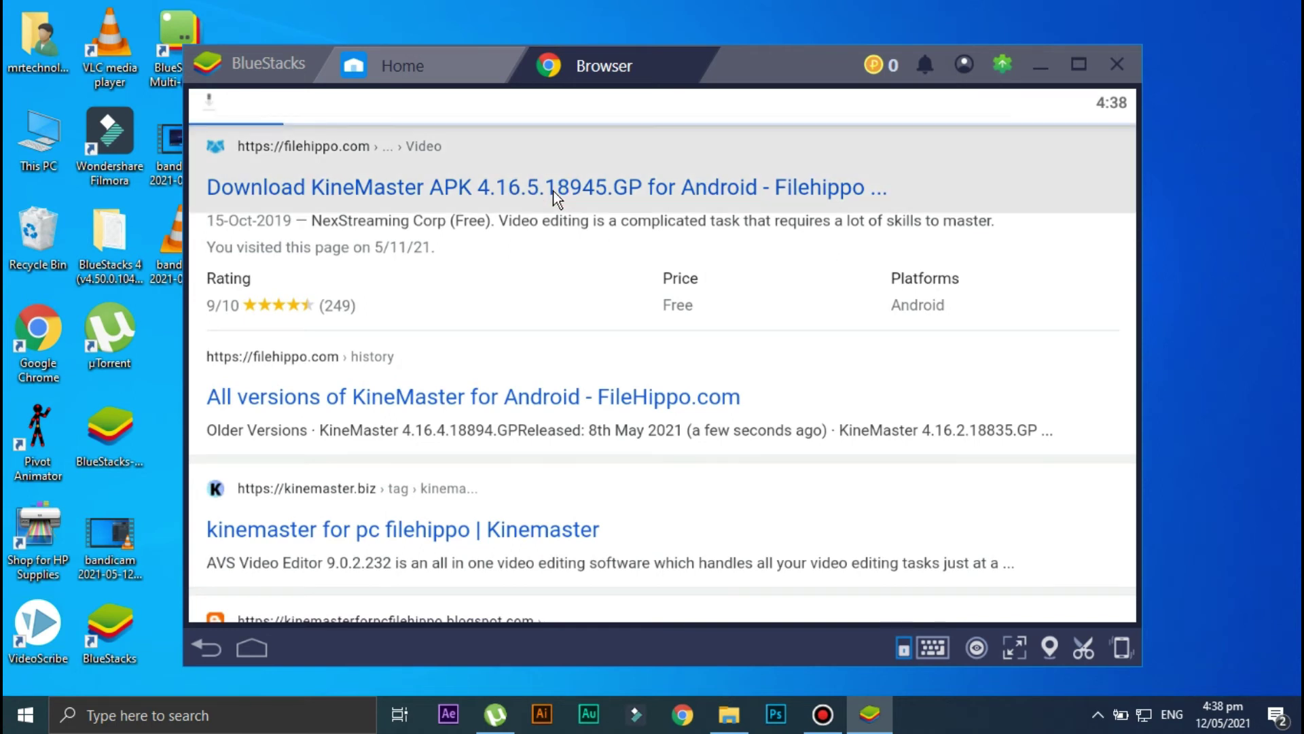
pyautogui.moveTo(555, 193); pyautogui.dragTo(555, 324)
# Download the 94.96 MB KineMaster APK from FileHippo, keeping it despite the harm warning.
pyautogui.click(964, 572)
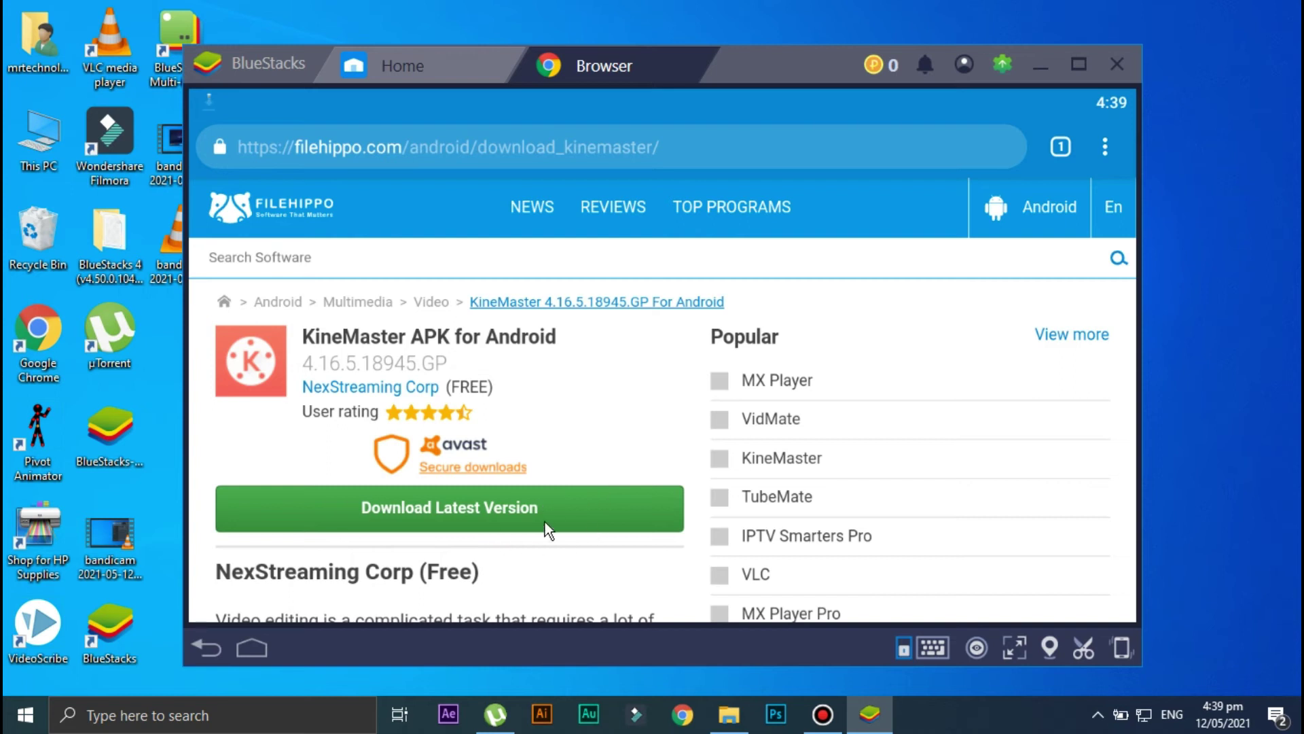
pyautogui.click(485, 515)
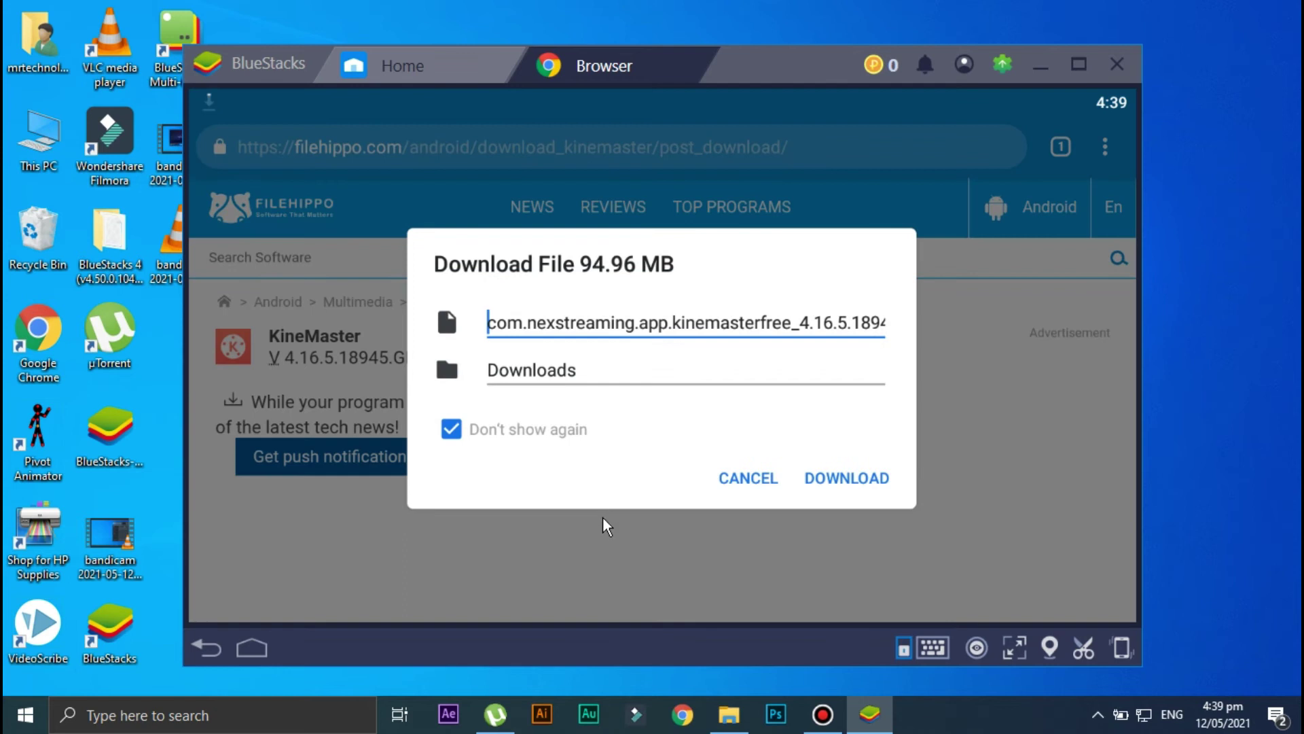
pyautogui.click(863, 481)
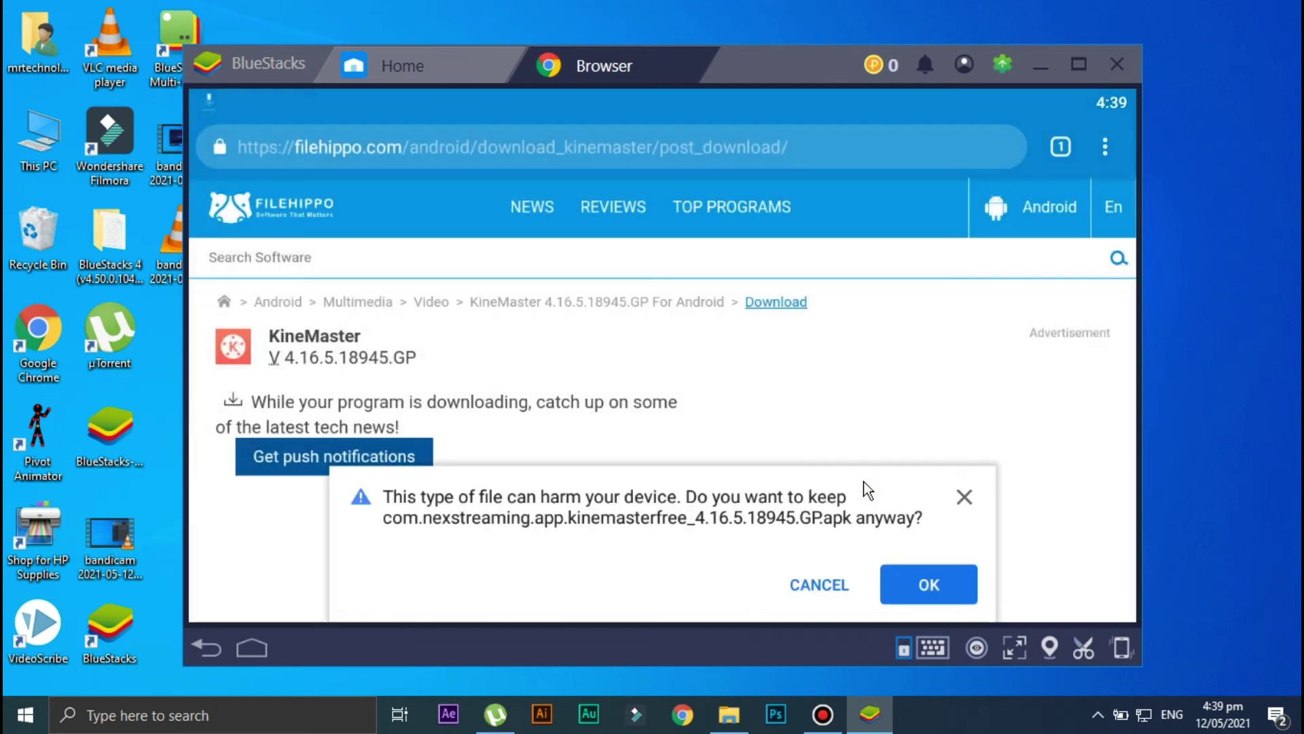
pyautogui.click(915, 593)
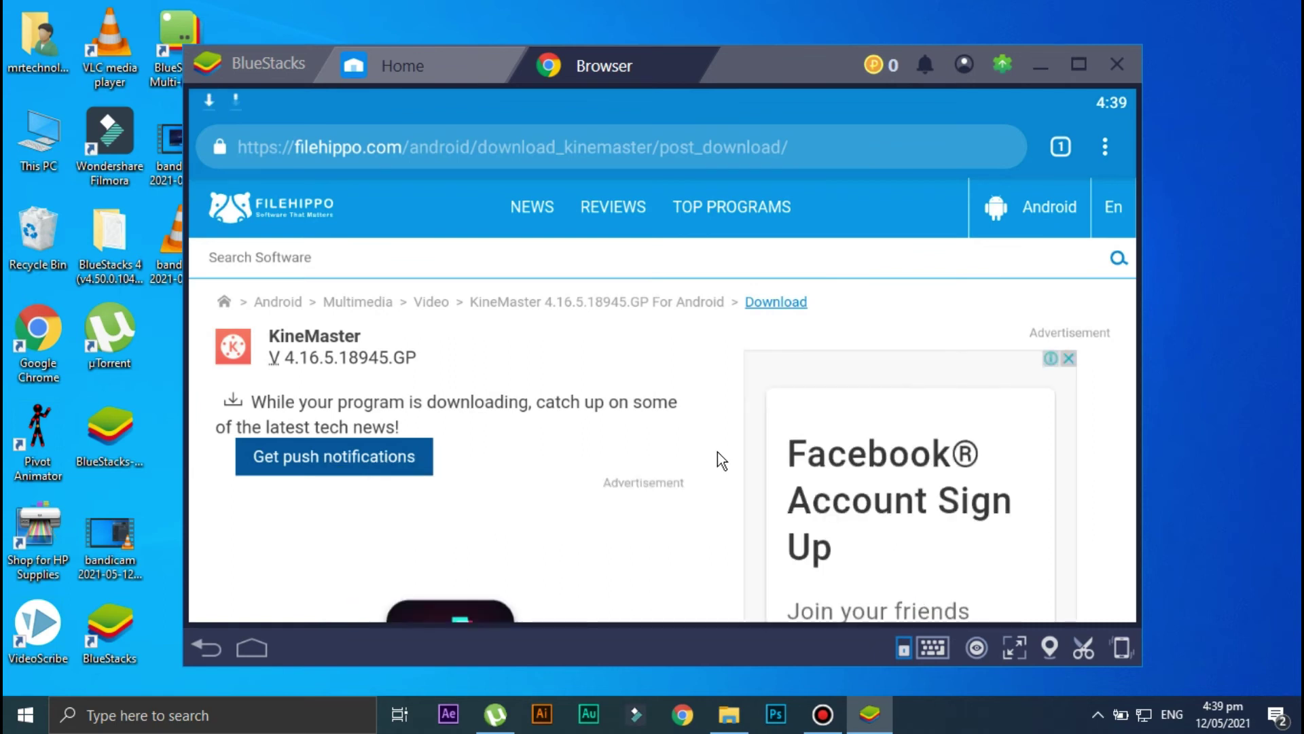
pyautogui.moveTo(547, 99); pyautogui.dragTo(528, 502)
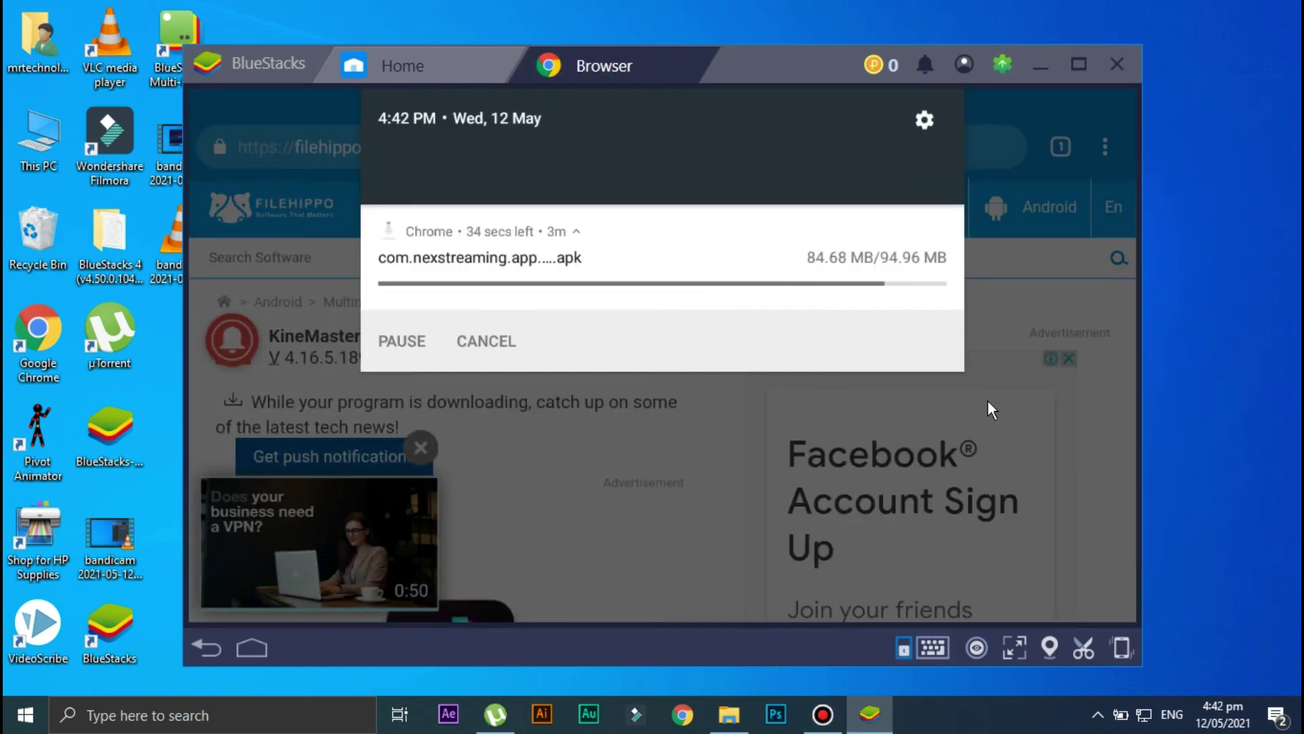
# After the KineMaster APK download finishes, open it to reach the install prompt.
pyautogui.moveTo(858, 342); pyautogui.dragTo(655, 569)
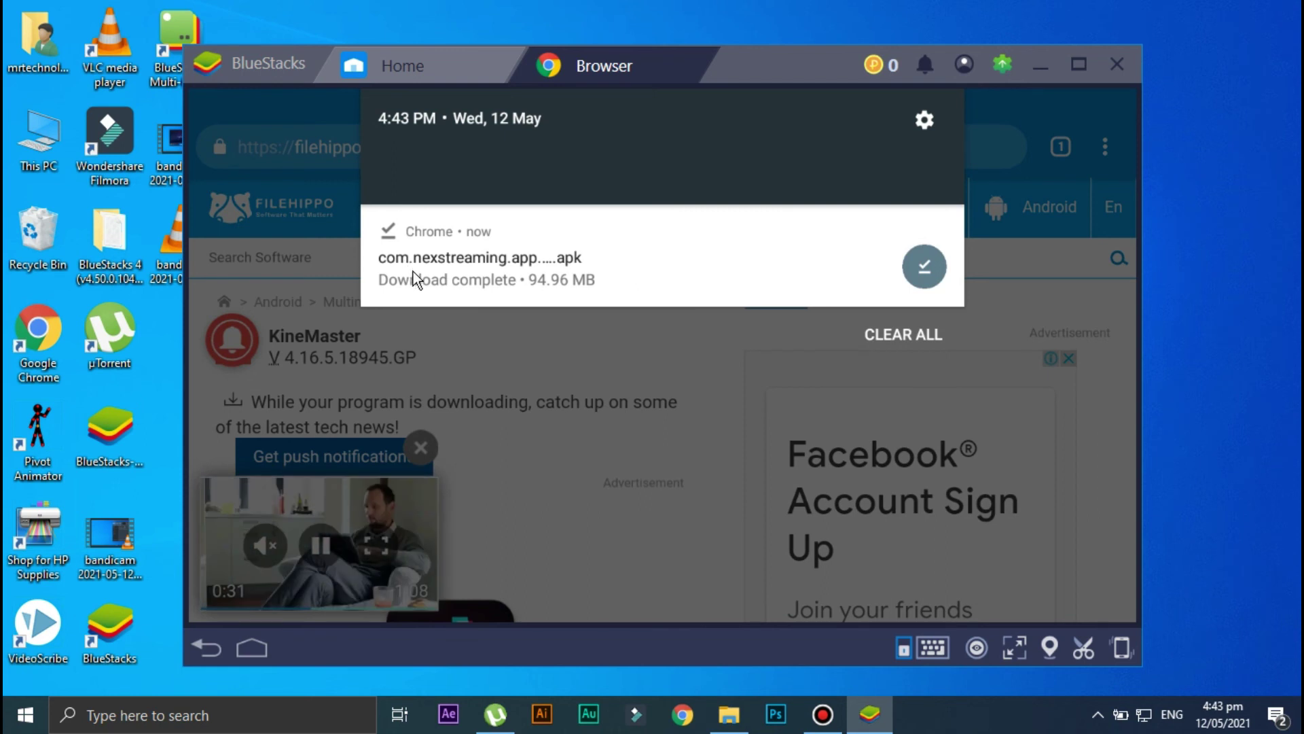
pyautogui.click(442, 248)
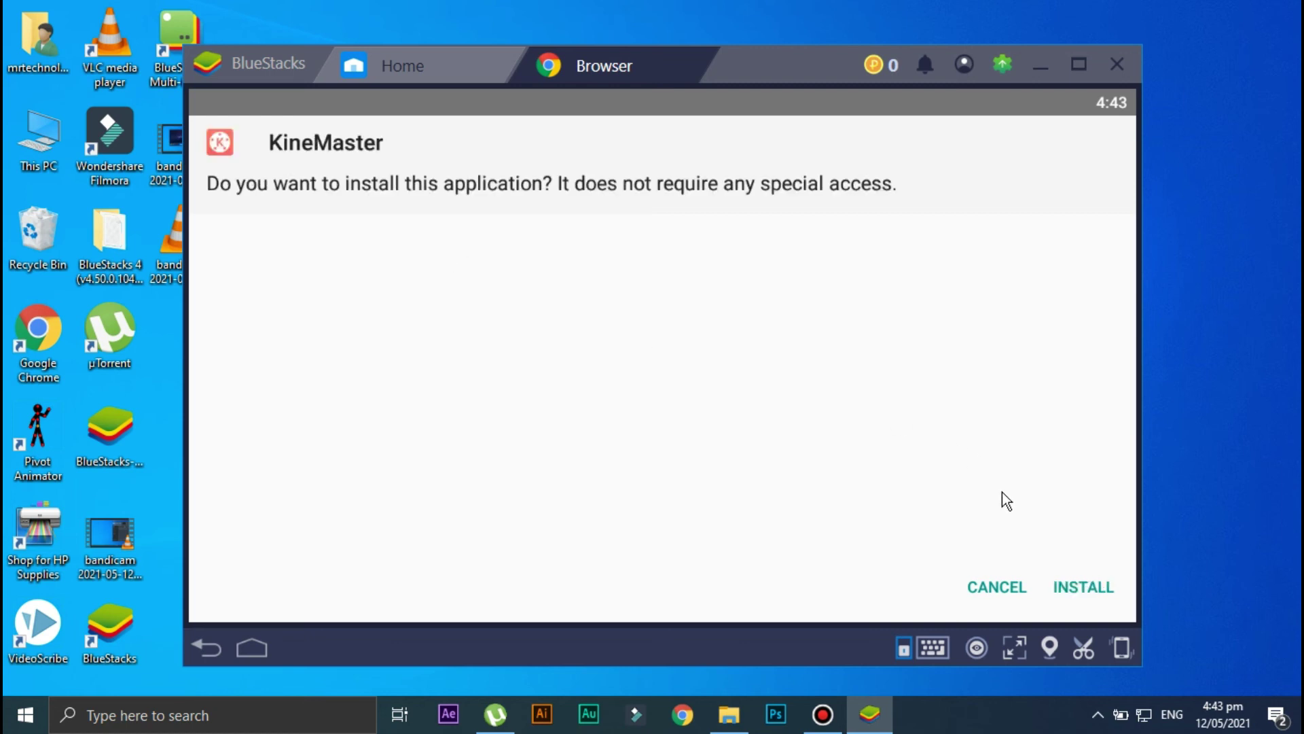
# Install the KineMaster APK and launch it once installation completes.
pyautogui.click(1074, 591)
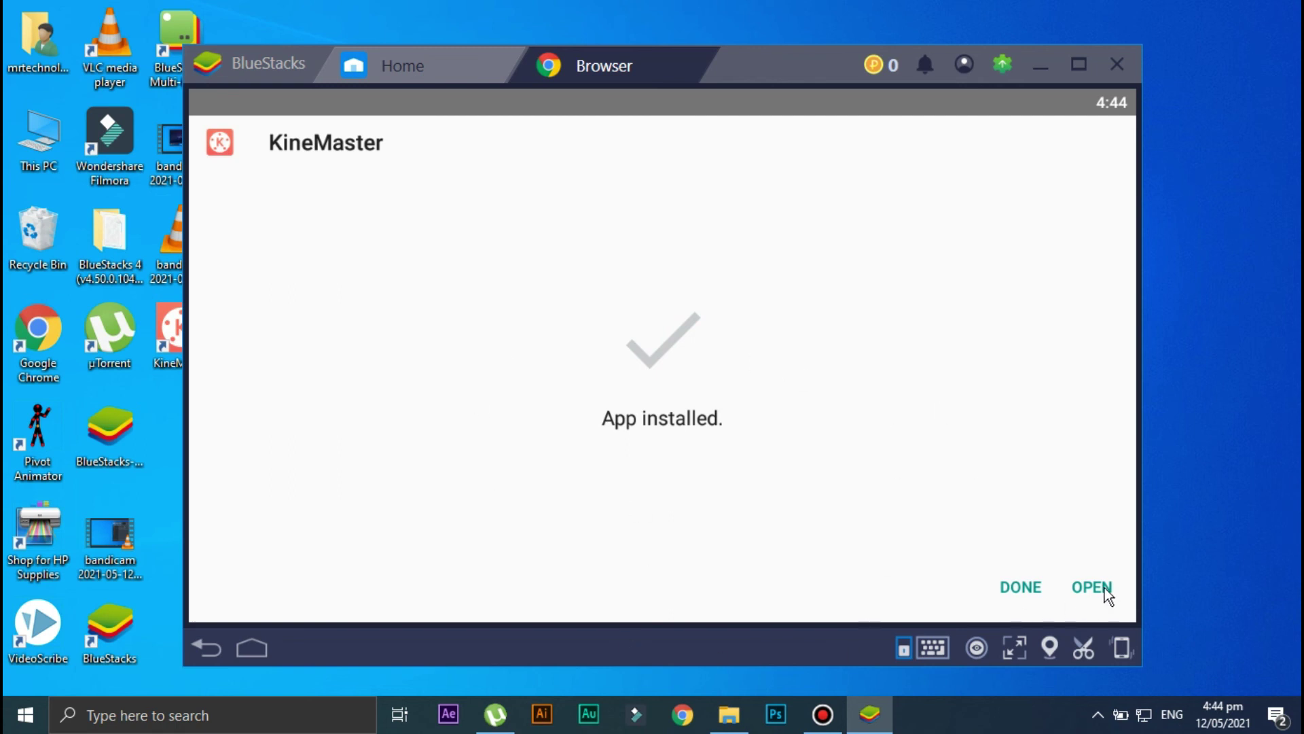
pyautogui.click(1085, 585)
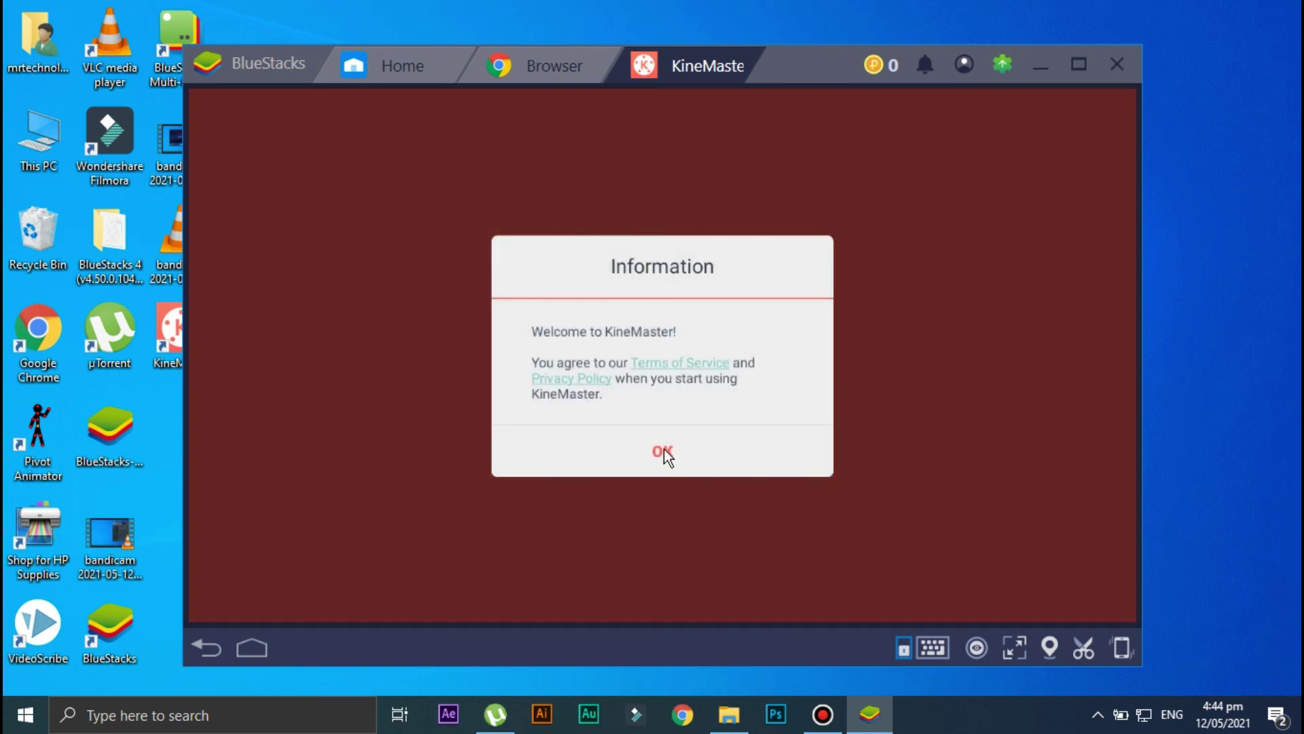
# Accept KineMaster's terms notice and allow access to photos, media and files.
pyautogui.click(663, 450)
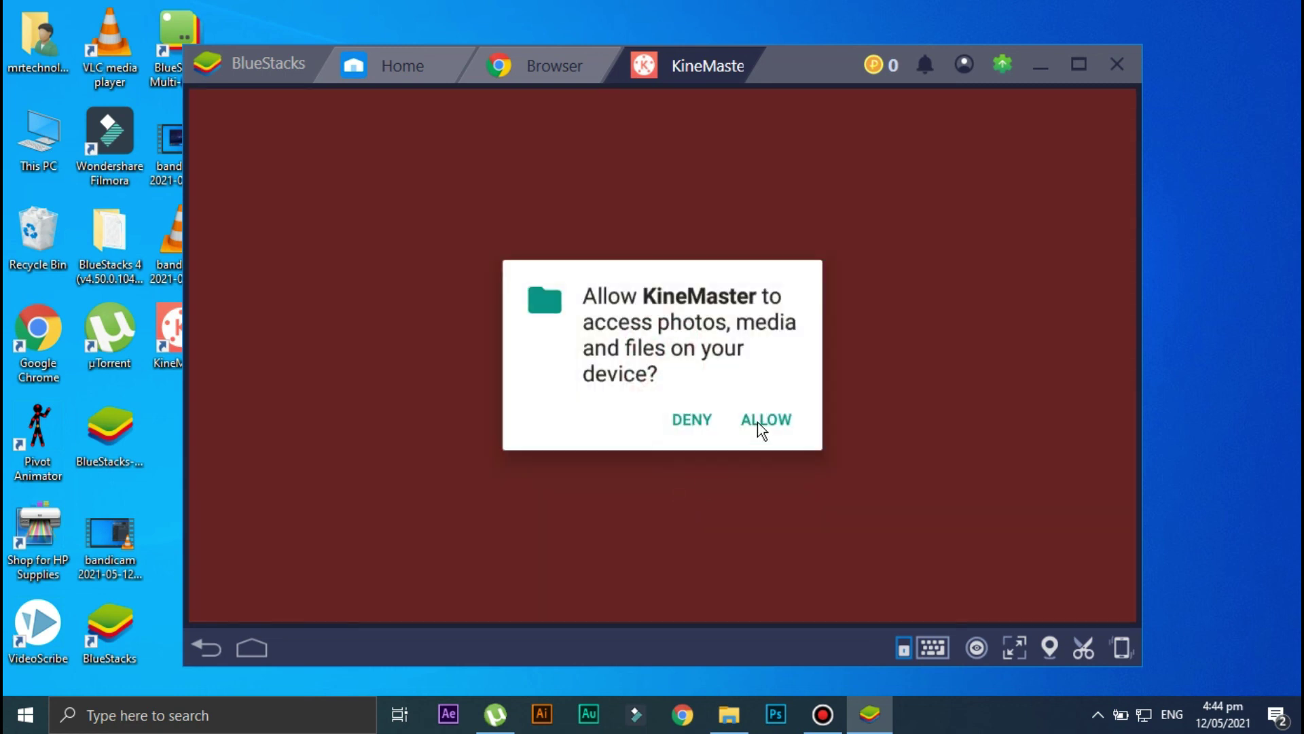
pyautogui.click(757, 421)
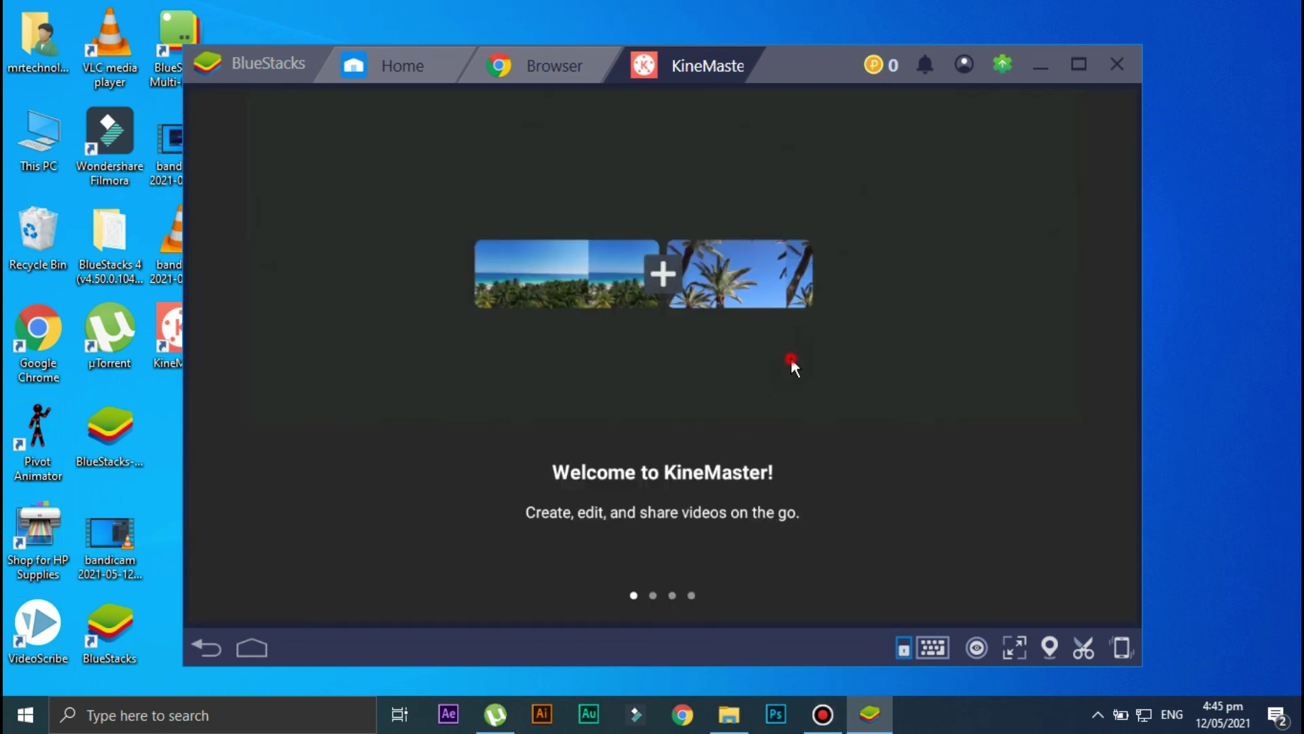
# Swipe the KineMaster intro carousel forward to the next page.
pyautogui.click(867, 399)
pyautogui.moveTo(815, 360); pyautogui.dragTo(703, 400)
pyautogui.click(885, 412)
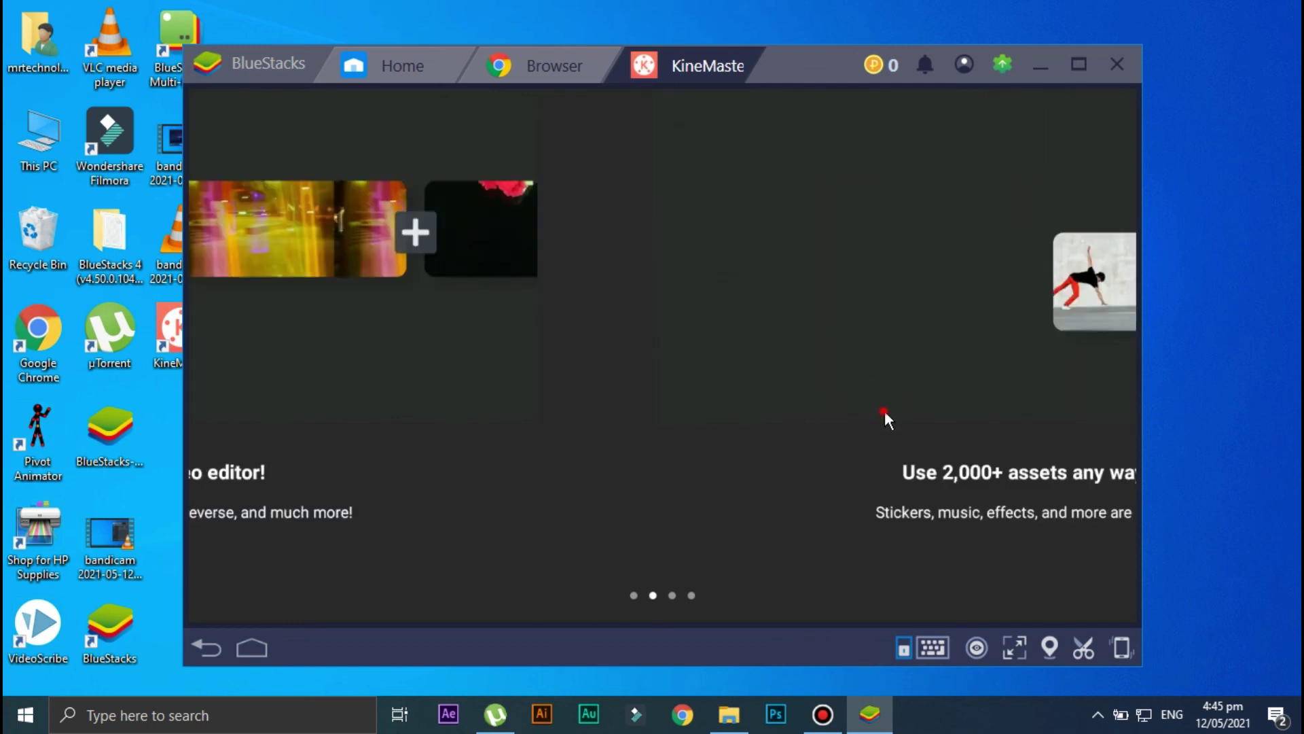